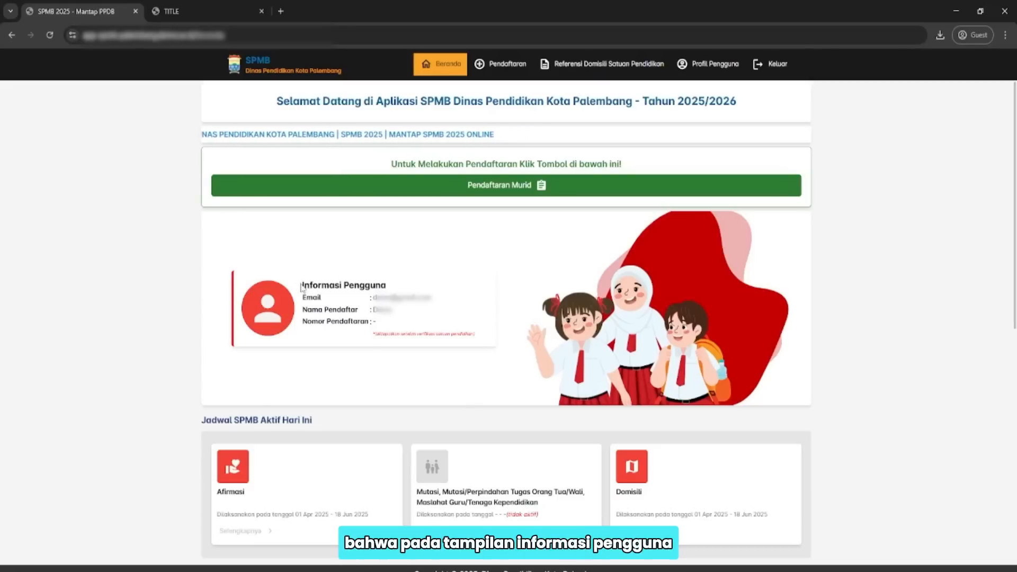
On the Pendaftaran Murid page, enter the student's NIK and run Cek NIK.
{"action": "left_click_drag", "start_coordinate": [302, 286], "coordinate": [371, 286]}
{"action": "left_click", "coordinate": [375, 312]}
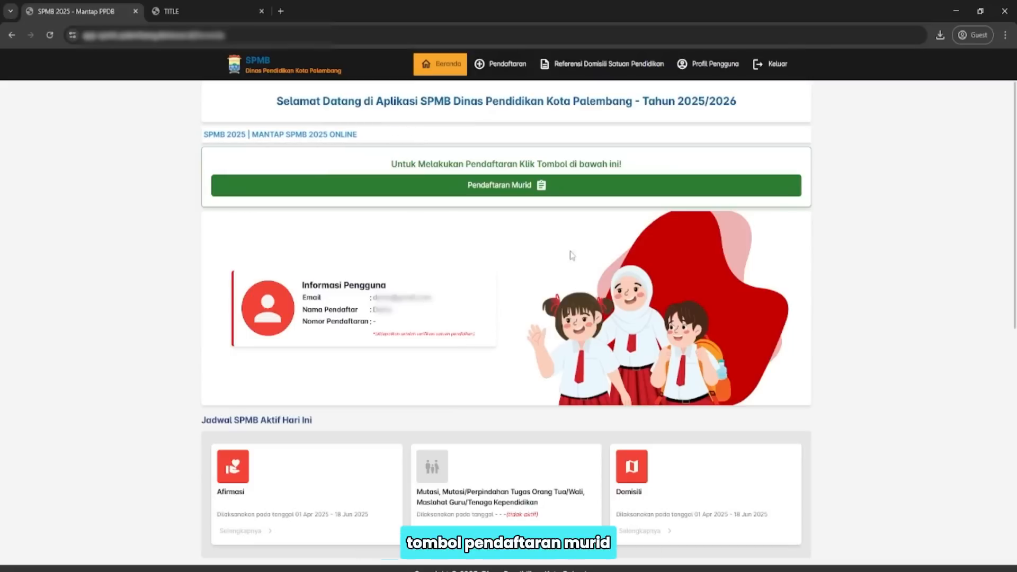
{"action": "left_click", "coordinate": [503, 192]}
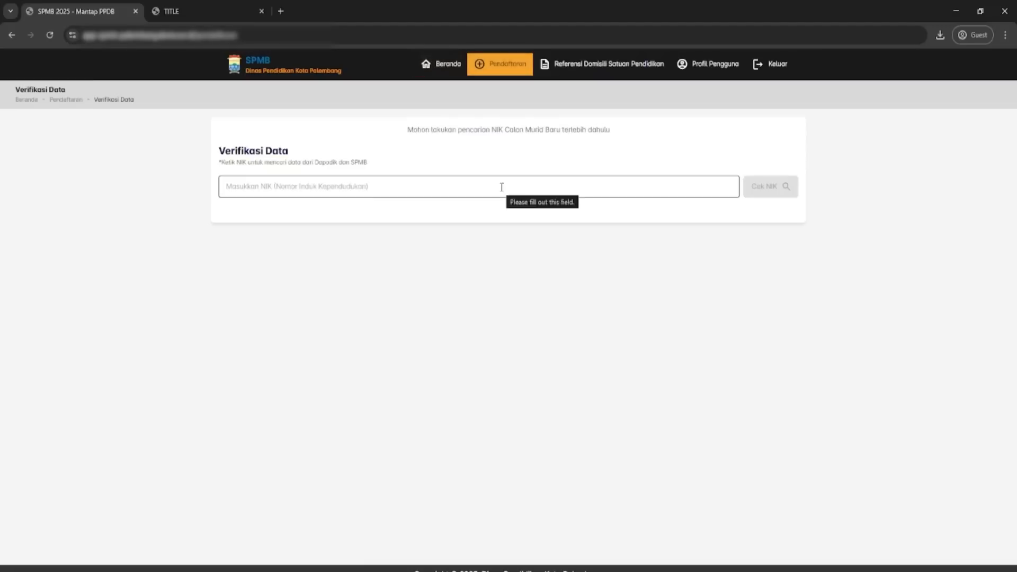
{"action": "left_click", "coordinate": [328, 190]}
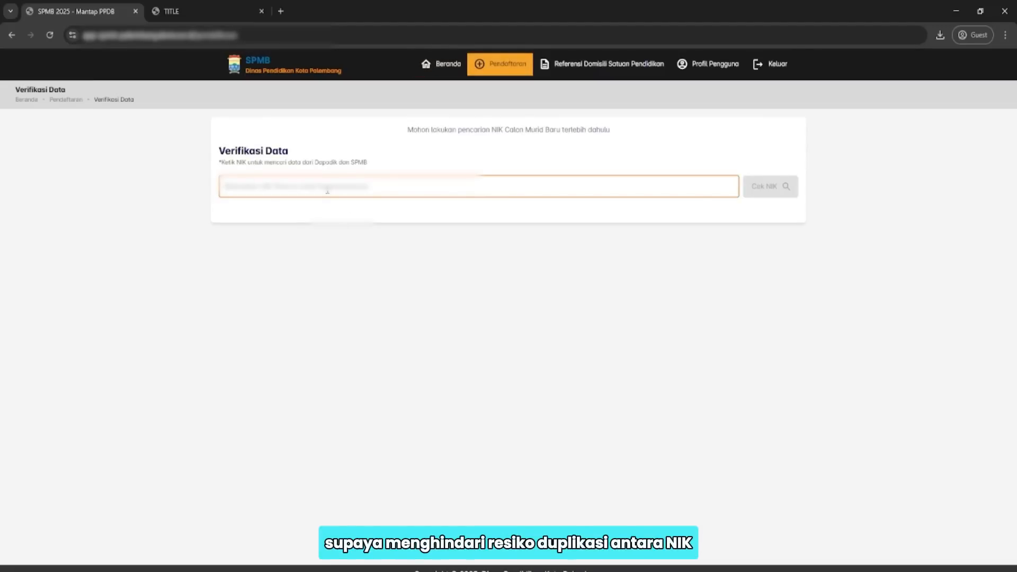
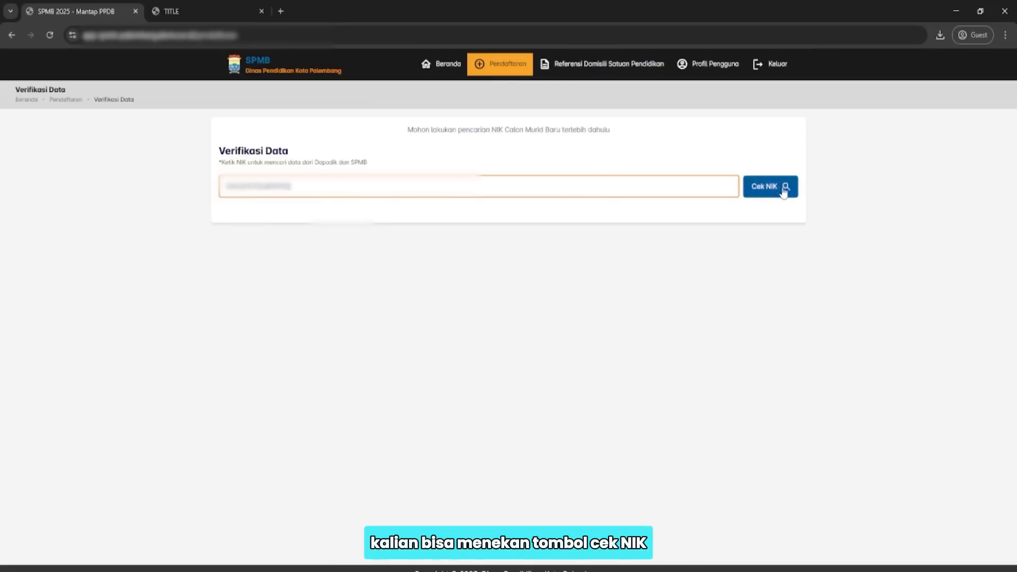
{"action": "left_click", "coordinate": [763, 193]}
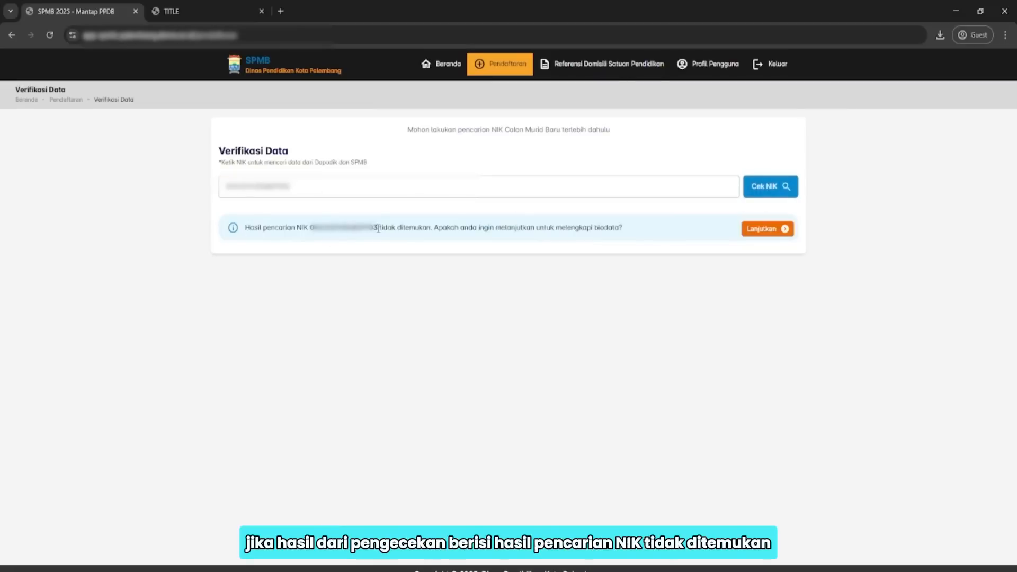
Accept the NIK-not-found result and confirm creating new student data.
{"action": "left_click_drag", "start_coordinate": [383, 228], "coordinate": [439, 229]}
{"action": "left_click", "coordinate": [661, 250]}
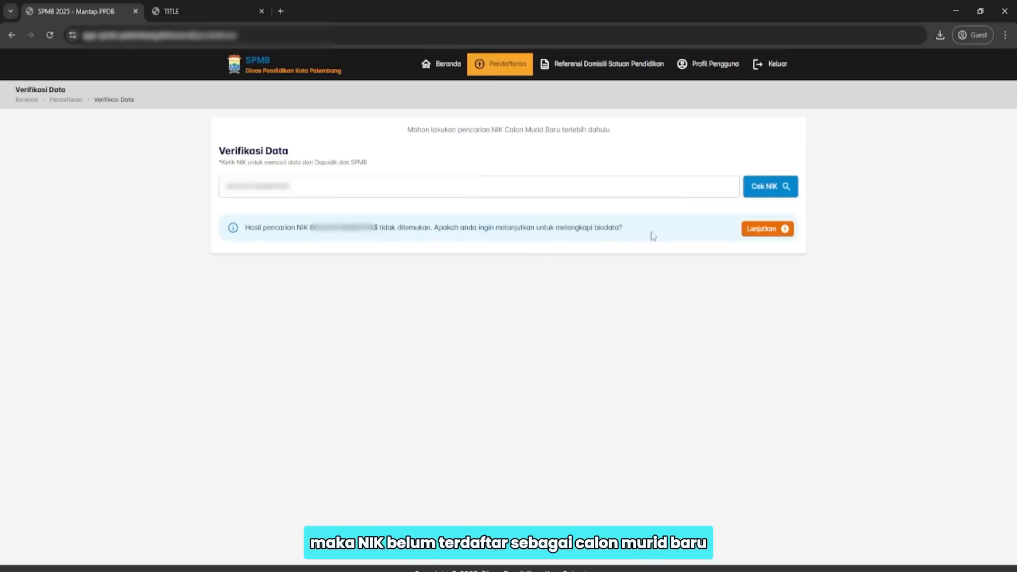
{"action": "left_click", "coordinate": [767, 229]}
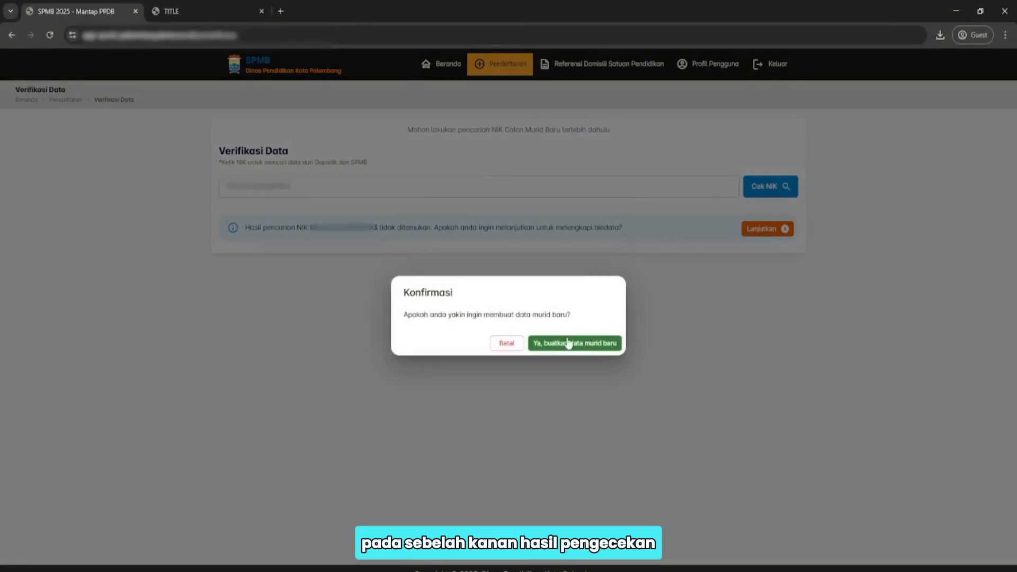
{"action": "left_click", "coordinate": [577, 348]}
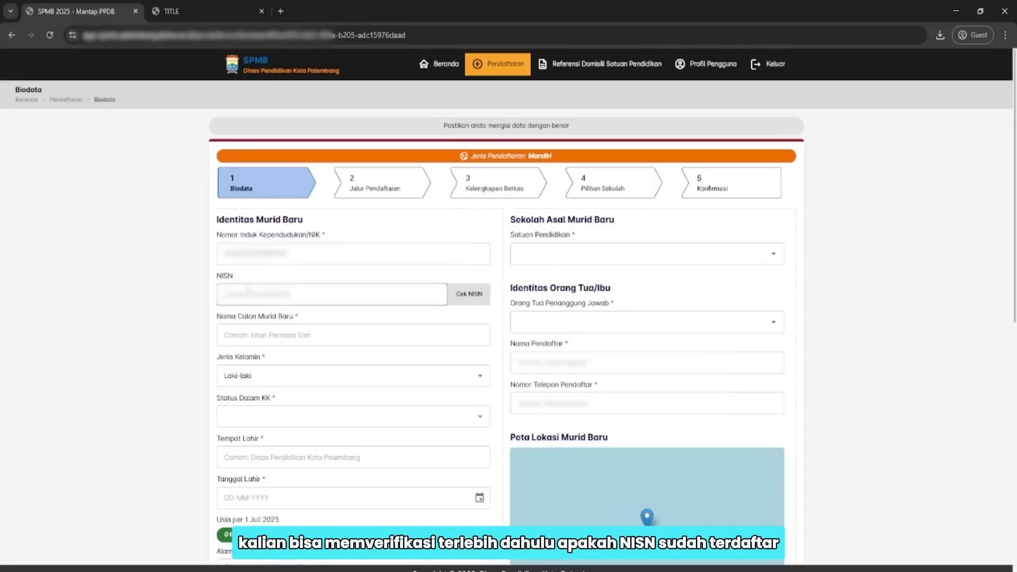
Paste the student's NISN and verify it with Cek NISN.
{"action": "left_click", "coordinate": [390, 296]}
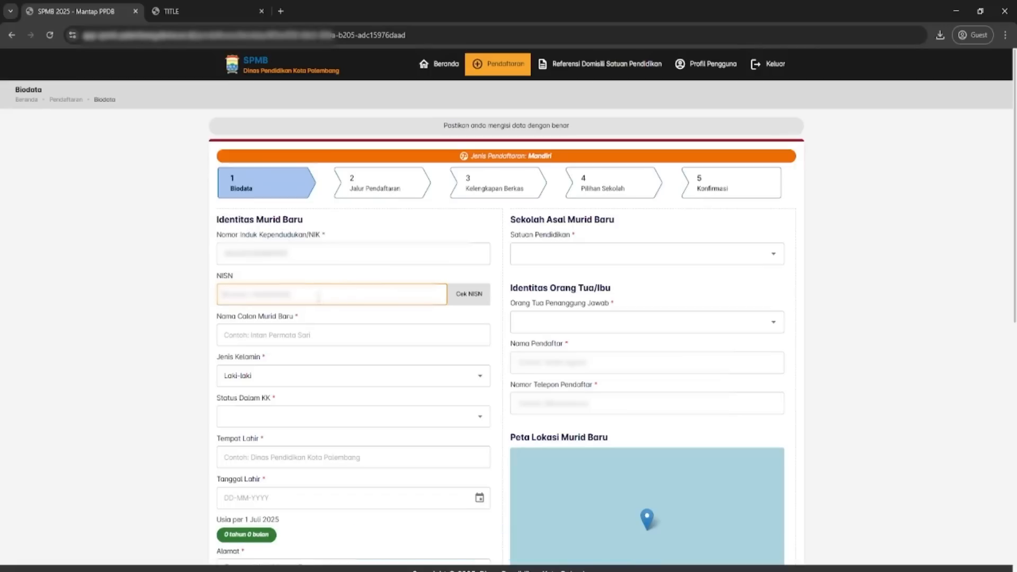
{"action": "key", "text": "ctrl+v"}
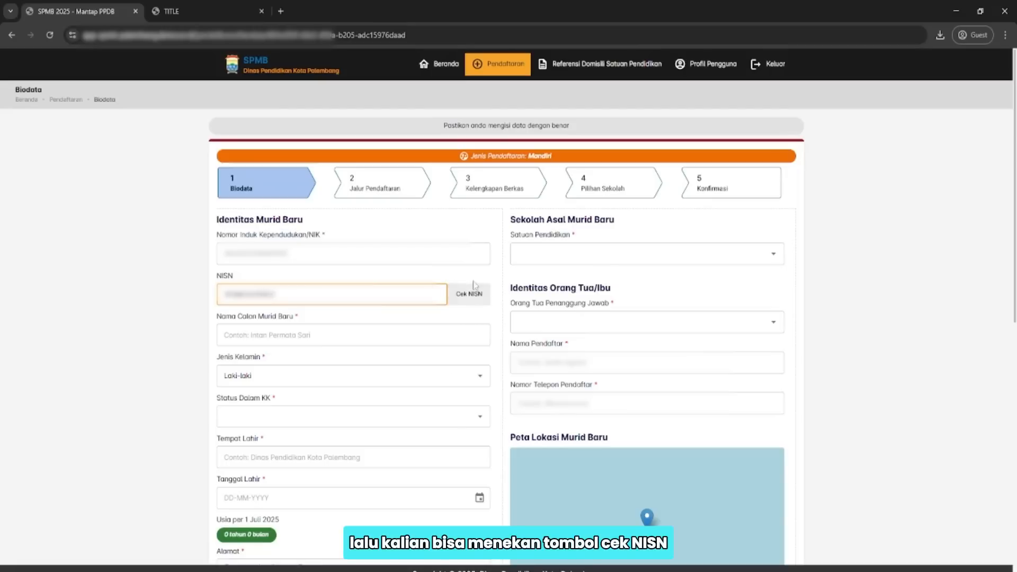
{"action": "left_click", "coordinate": [468, 295]}
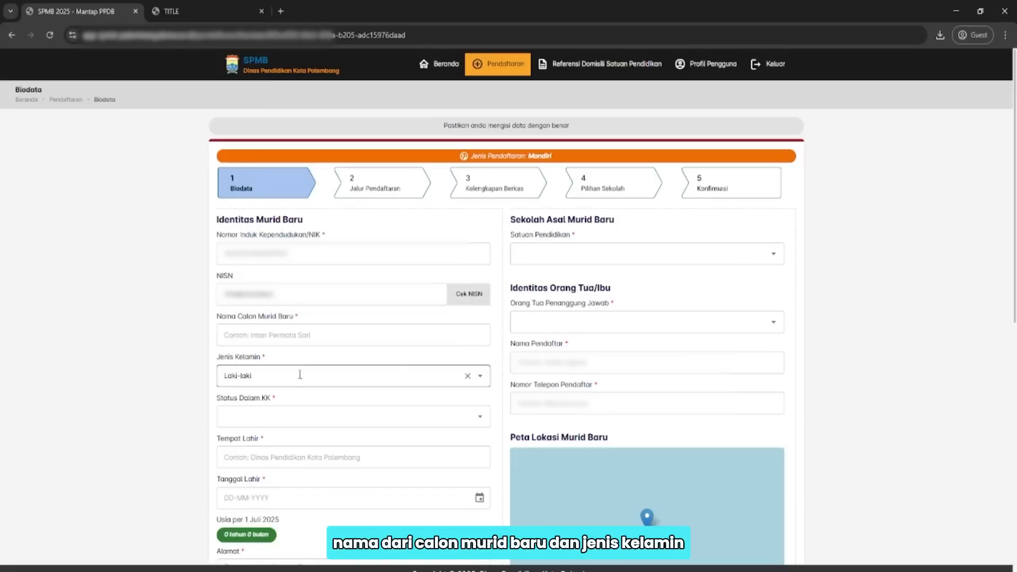
Enter the student's name and set Status Dalam KK to Anak.
{"action": "left_click", "coordinate": [313, 337]}
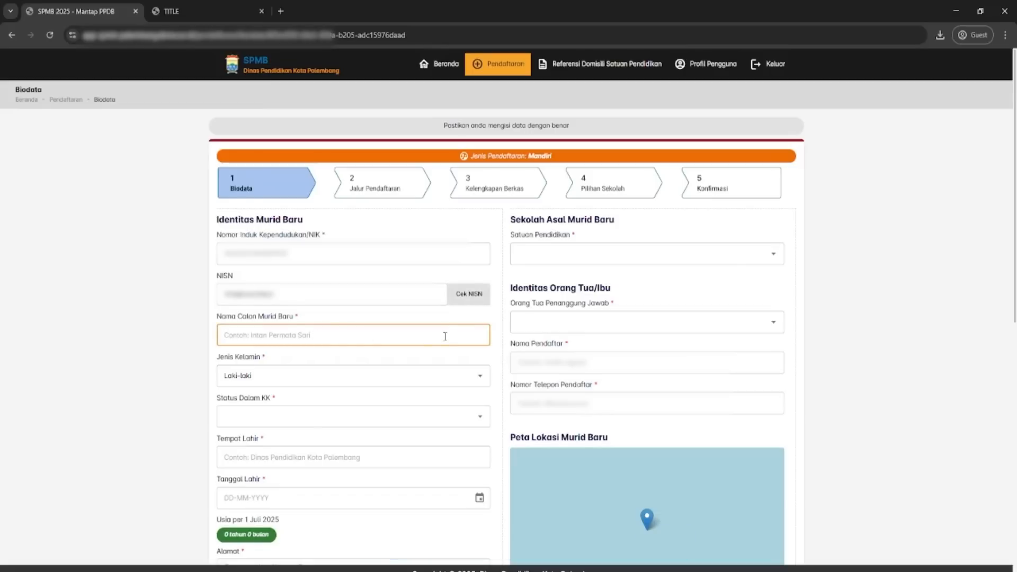
{"action": "type", "text": "Dema"}
{"action": "left_click", "coordinate": [384, 361]}
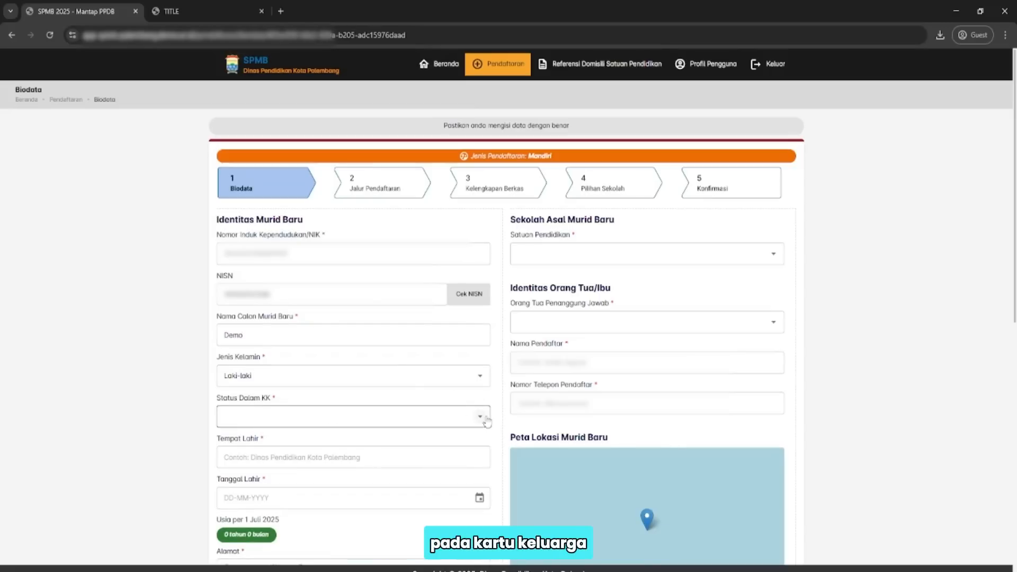
{"action": "left_click", "coordinate": [480, 417]}
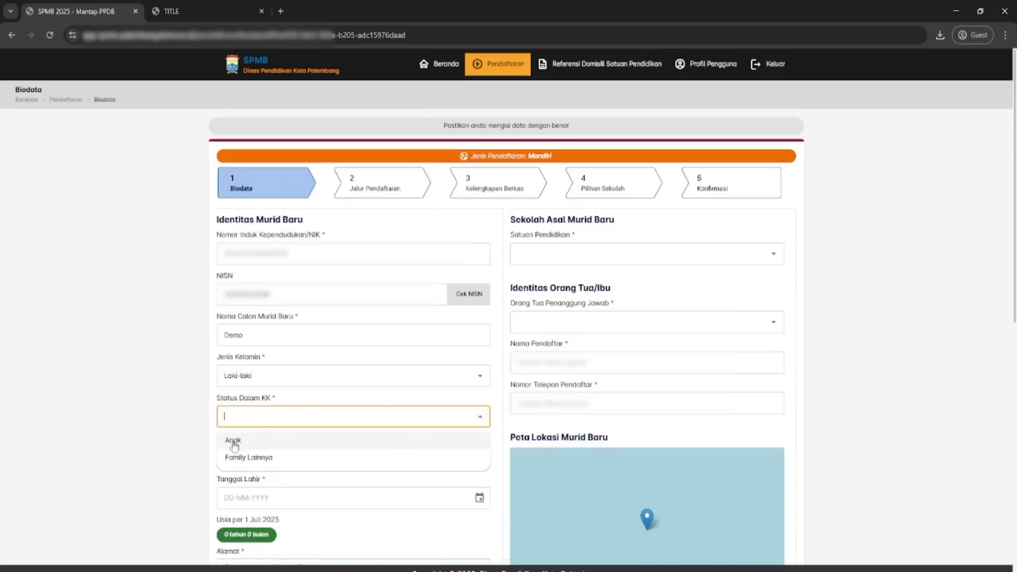
{"action": "left_click", "coordinate": [289, 440]}
{"action": "left_click", "coordinate": [307, 454]}
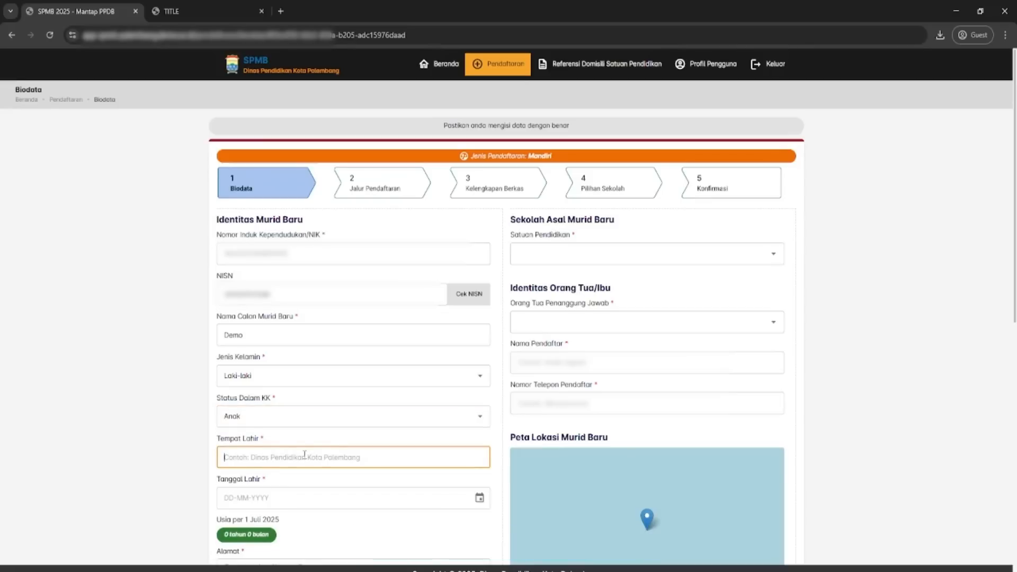
Enter birthplace Bogor and type a birth date into Tanggal Lahir.
{"action": "type", "text": "Bogor"}
{"action": "scroll", "coordinate": [305, 445], "scroll_direction": "down", "scroll_amount": 2}
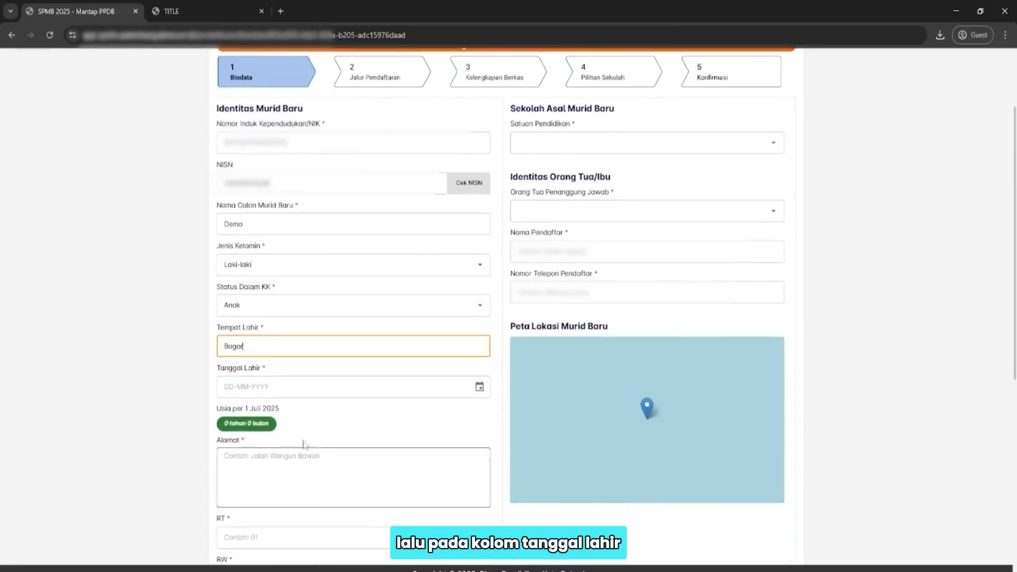
{"action": "left_click", "coordinate": [314, 387]}
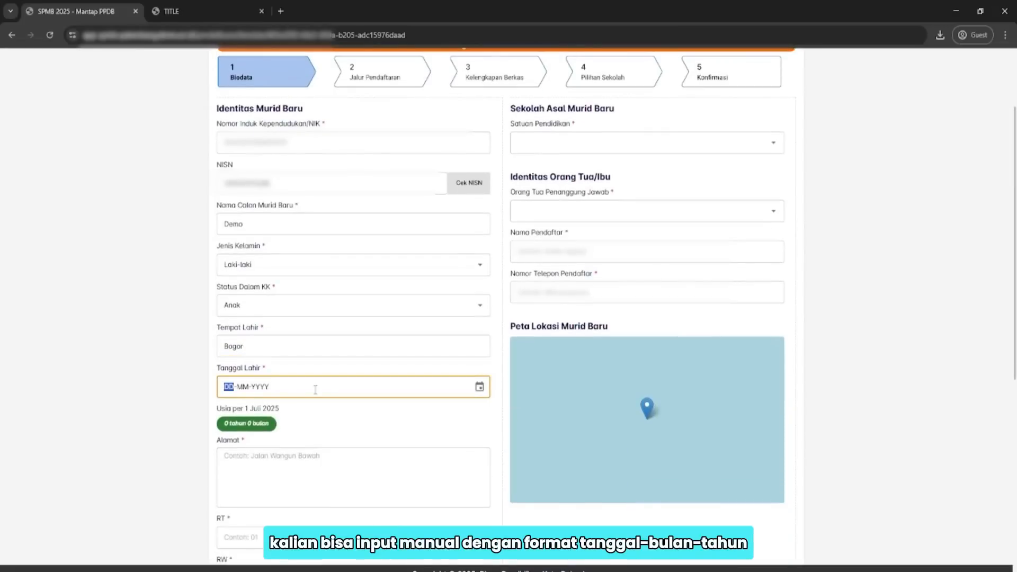
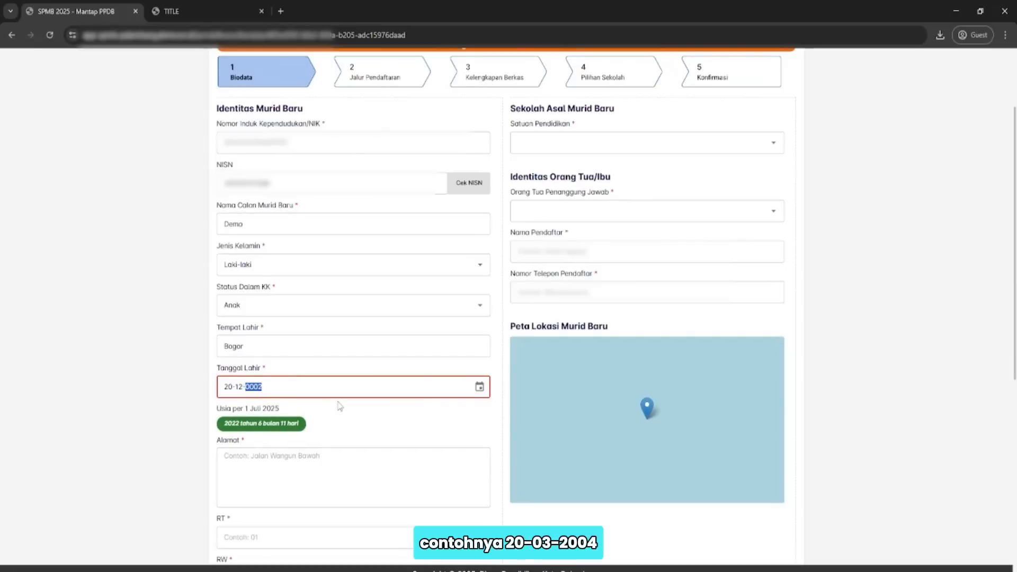
{"action": "left_click", "coordinate": [339, 406]}
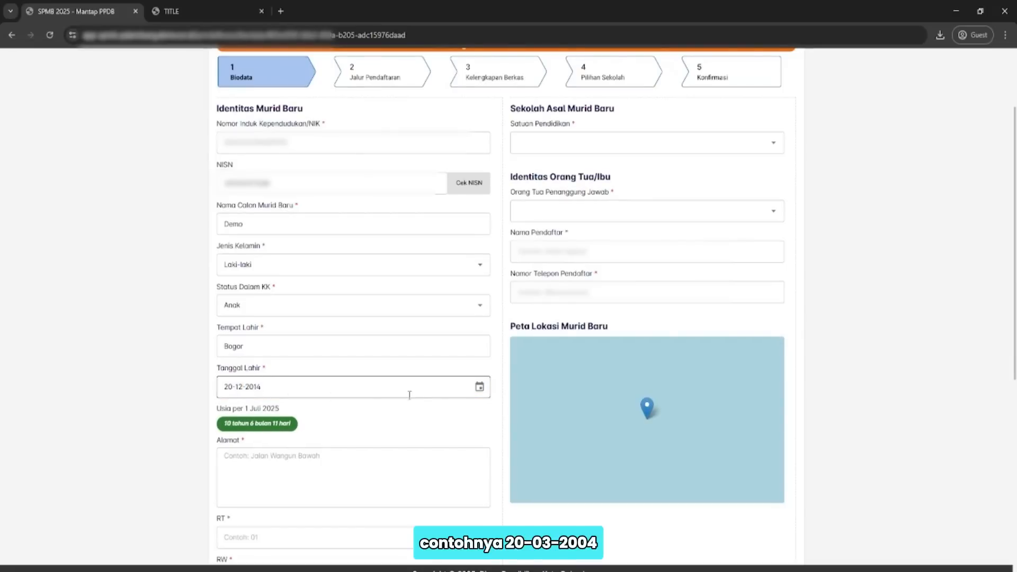
Pick 10 October 2014 as the birth date in the calendar picker.
{"action": "left_click", "coordinate": [479, 390]}
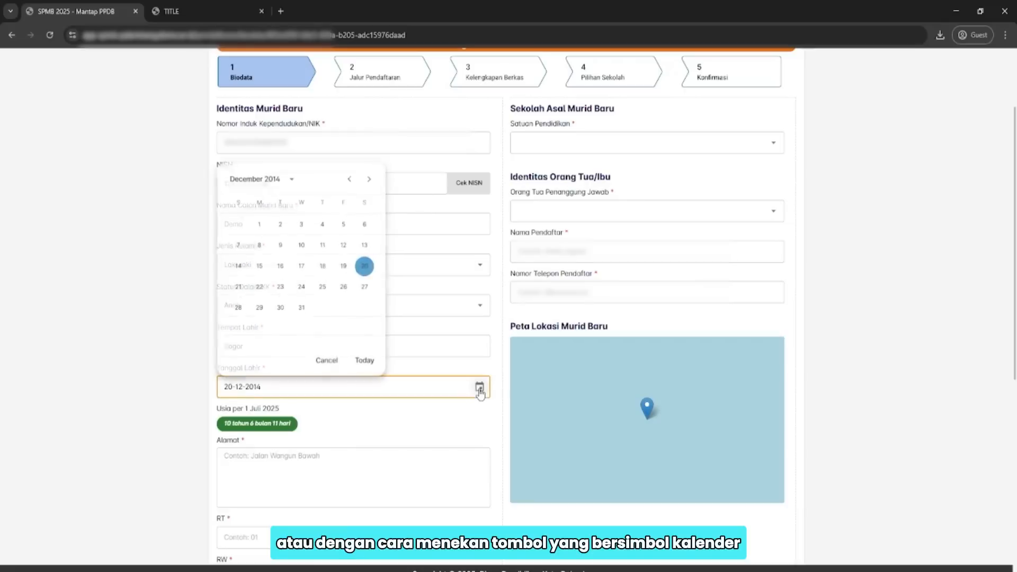
{"action": "left_click", "coordinate": [292, 177]}
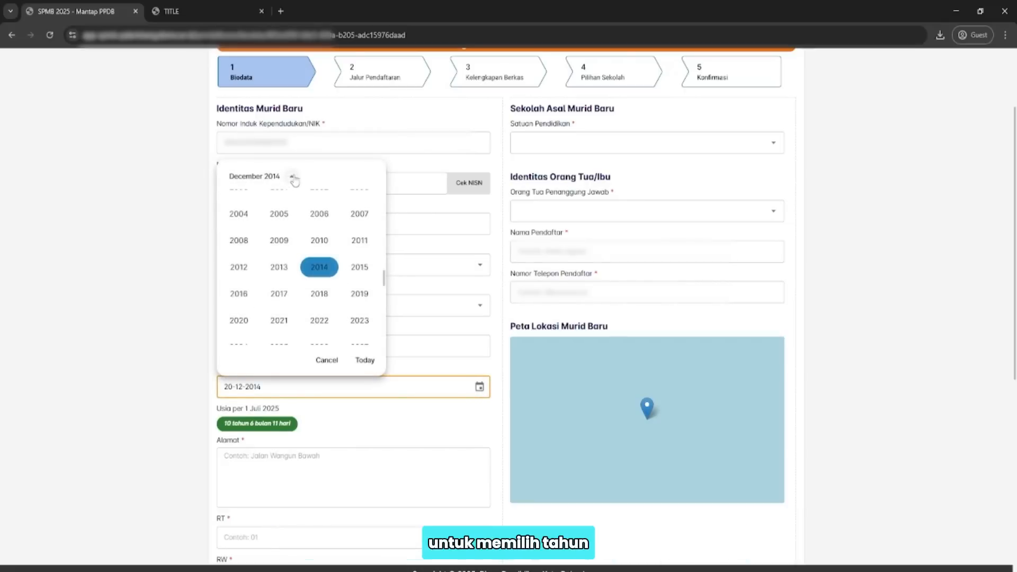
{"action": "left_click", "coordinate": [319, 266]}
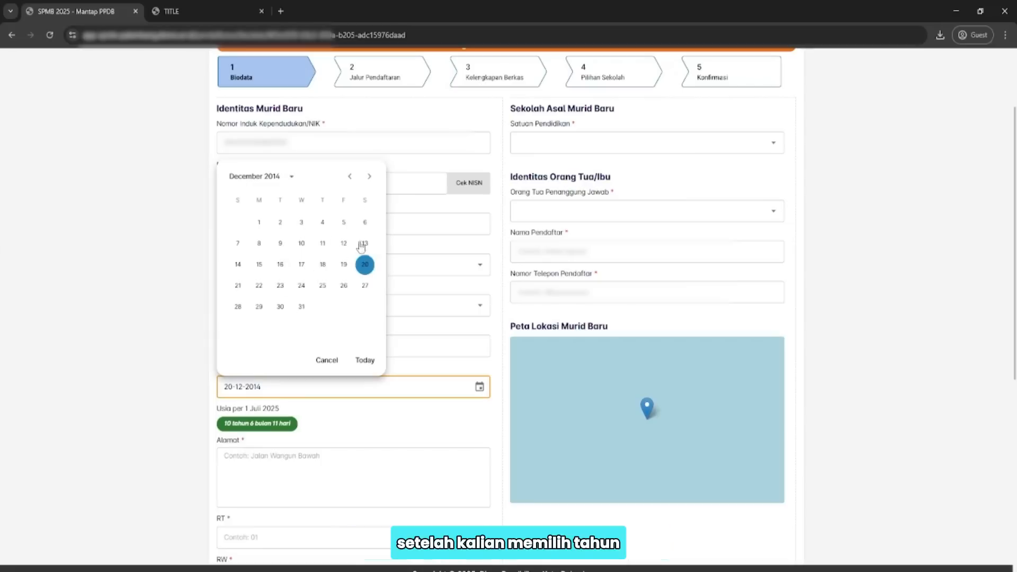
{"action": "left_click", "coordinate": [350, 177]}
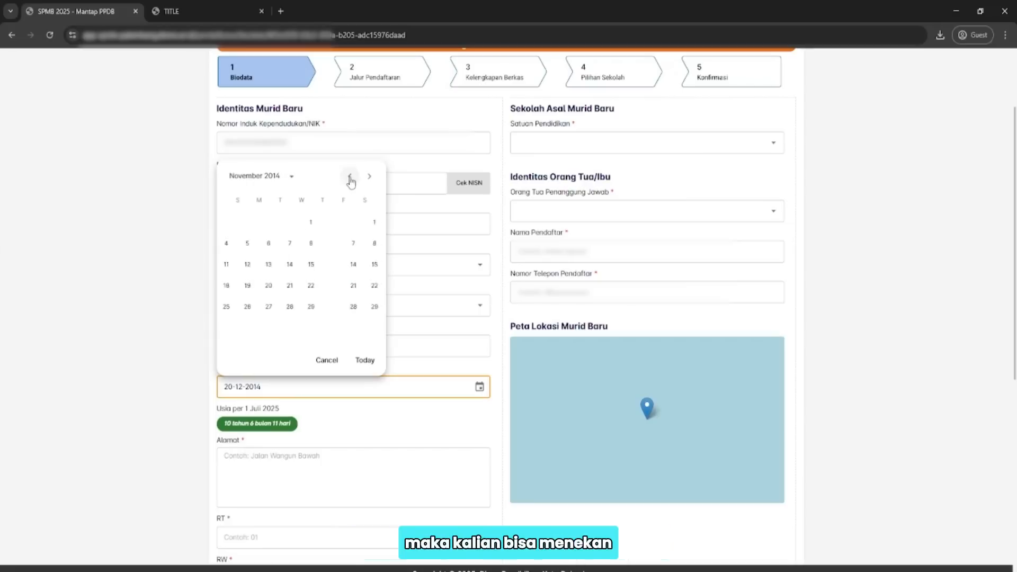
{"action": "left_click", "coordinate": [350, 177]}
{"action": "left_click", "coordinate": [350, 177]}
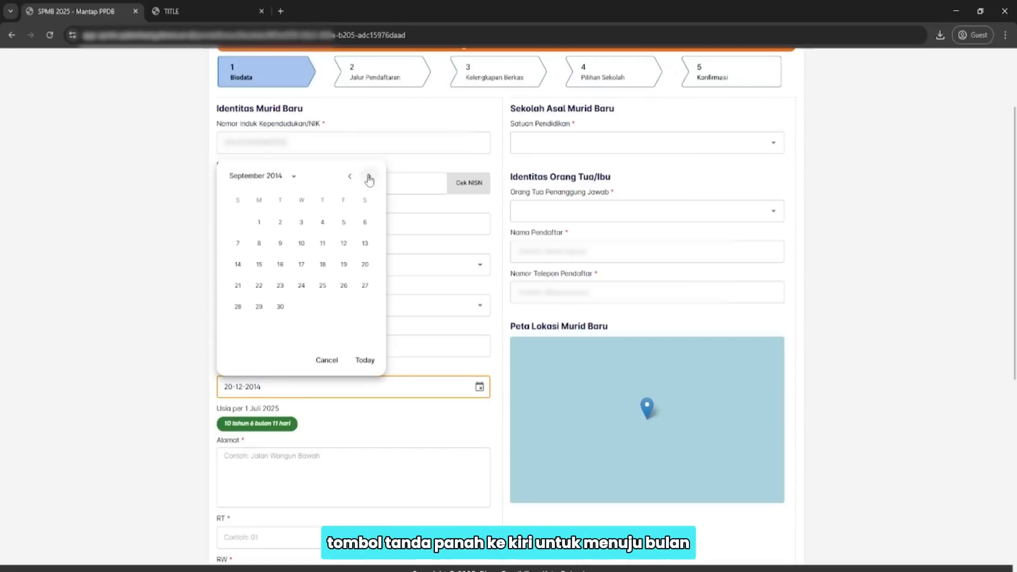
{"action": "left_click", "coordinate": [370, 177]}
{"action": "left_click", "coordinate": [369, 177]}
{"action": "left_click", "coordinate": [350, 176]}
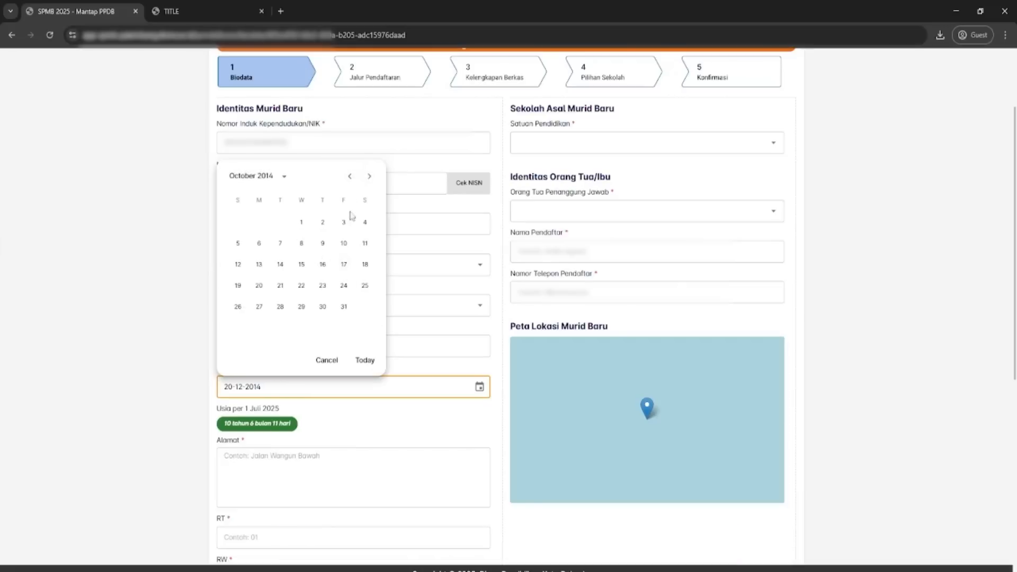
{"action": "left_click", "coordinate": [345, 244]}
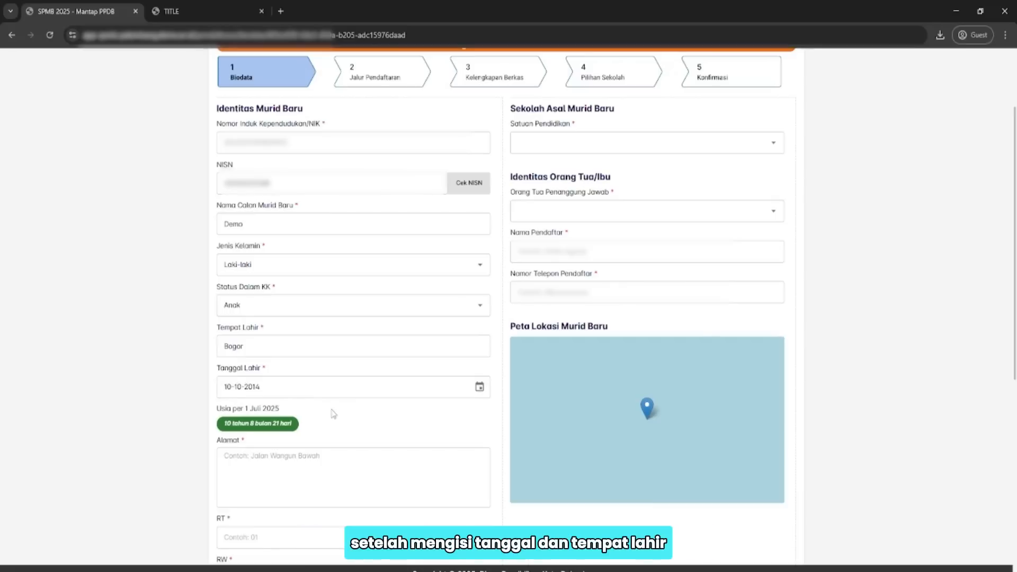
Scroll down to the address section and focus the Alamat field.
{"action": "scroll", "coordinate": [296, 429], "scroll_direction": "down", "scroll_amount": 3}
{"action": "left_click", "coordinate": [271, 299]}
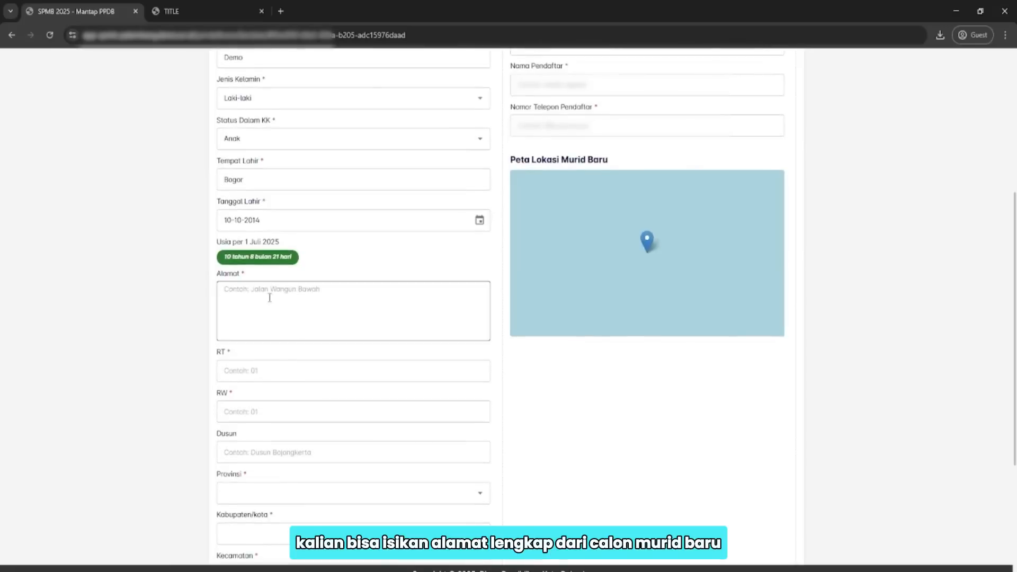
{"action": "scroll", "coordinate": [286, 265], "scroll_direction": "down", "scroll_amount": 2}
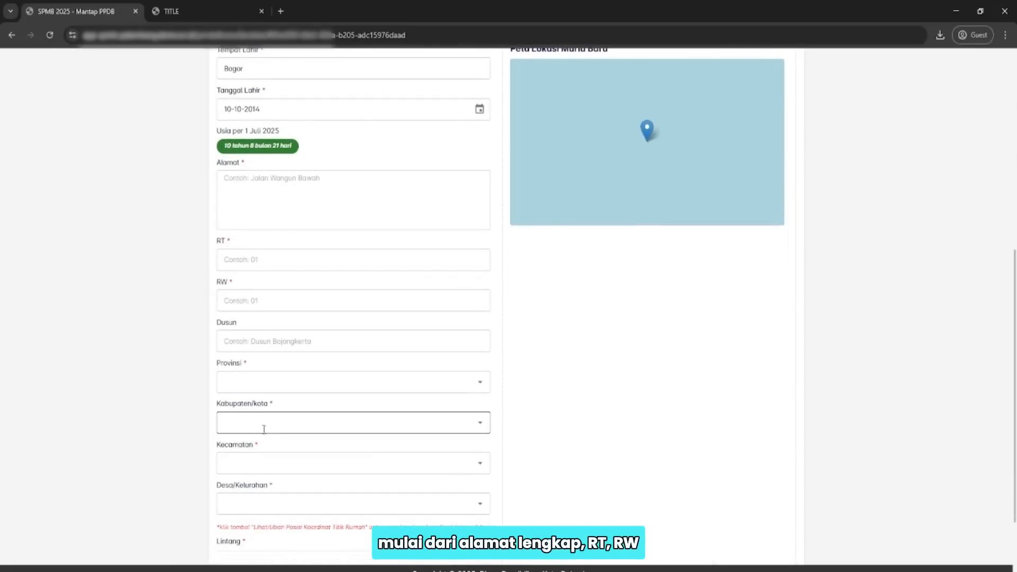
{"action": "left_click", "coordinate": [261, 194]}
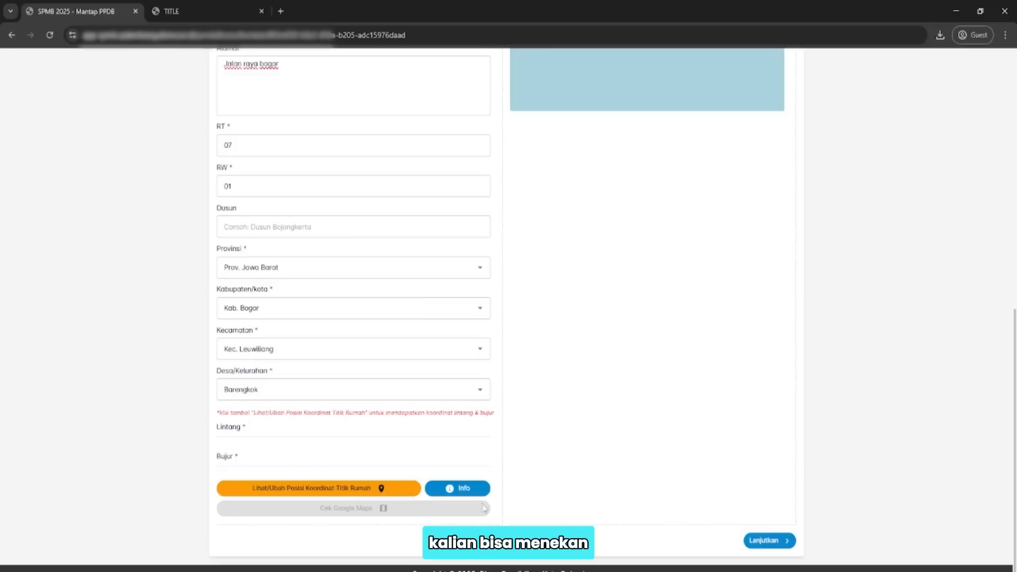
Open the home-location map and search it for the entered address.
{"action": "left_click", "coordinate": [459, 491]}
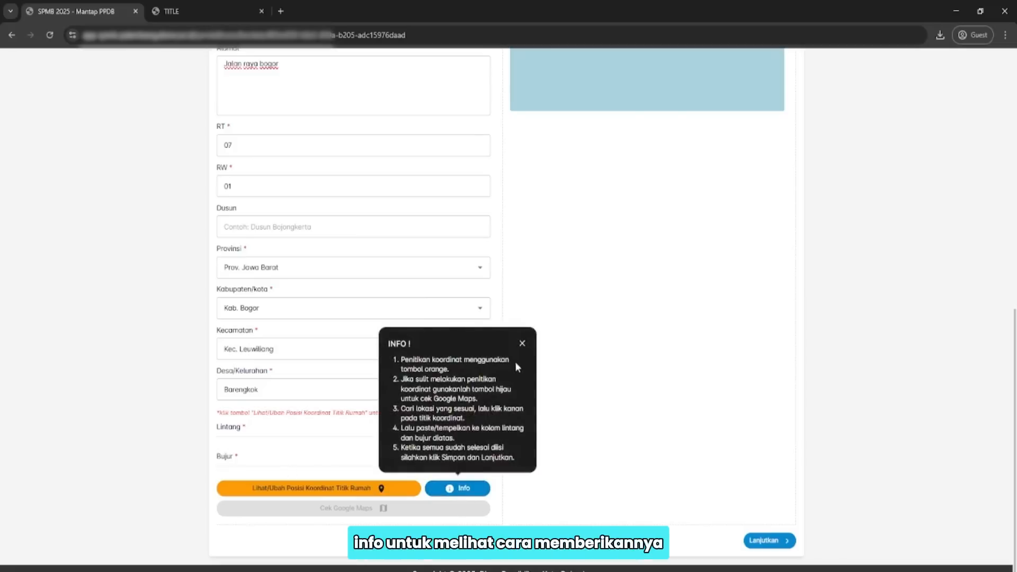
{"action": "left_click", "coordinate": [522, 344]}
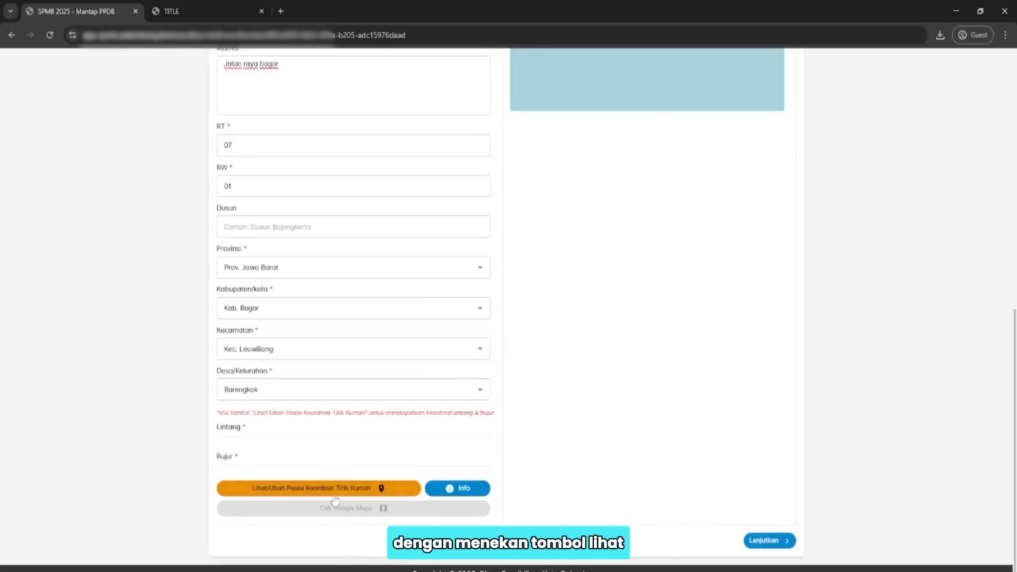
{"action": "left_click", "coordinate": [398, 492]}
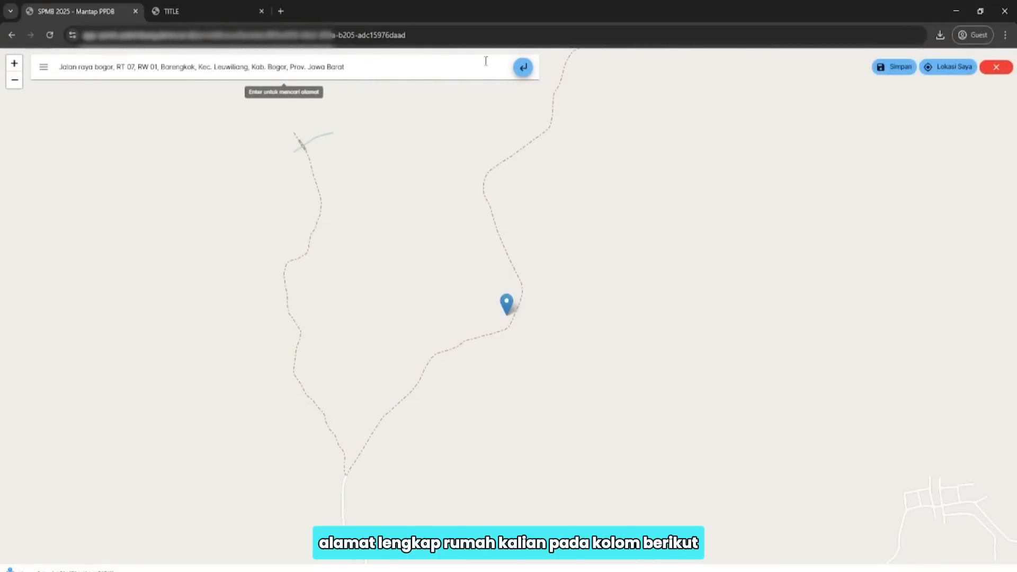
{"action": "left_click", "coordinate": [521, 69]}
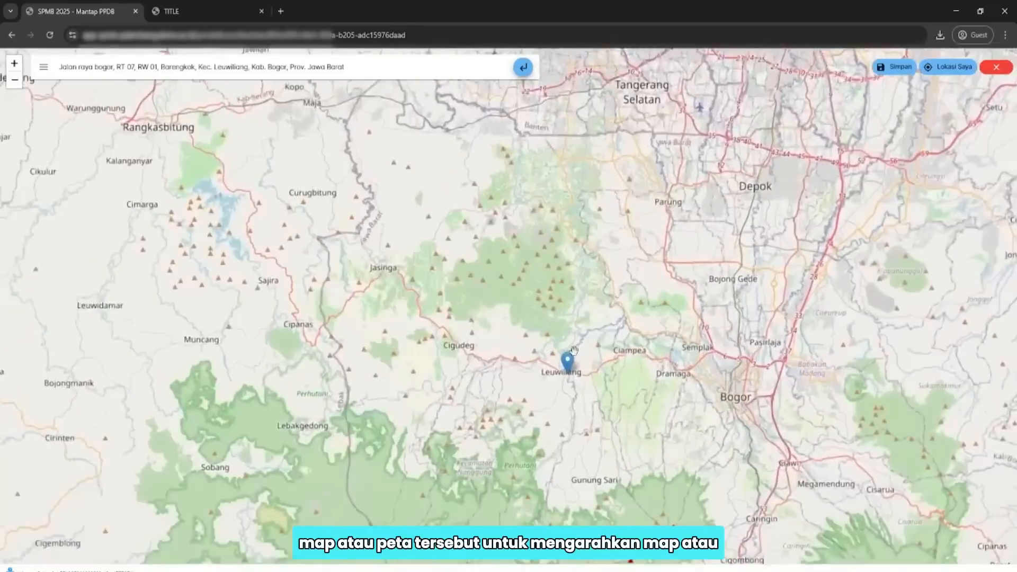
{"action": "scroll", "coordinate": [573, 350], "scroll_direction": "up", "scroll_amount": 5}
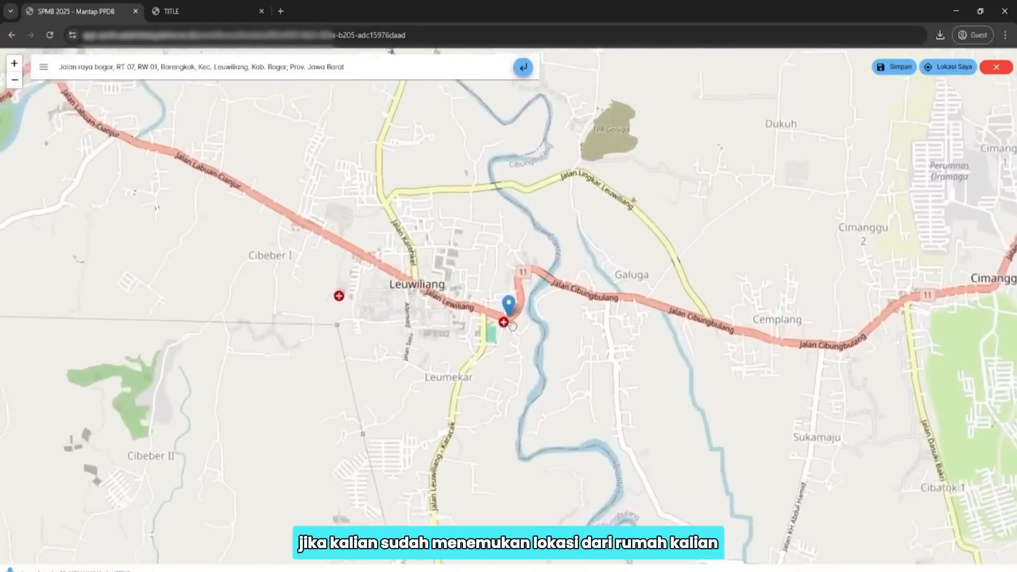
{"action": "scroll", "coordinate": [513, 325], "scroll_direction": "up", "scroll_amount": 2}
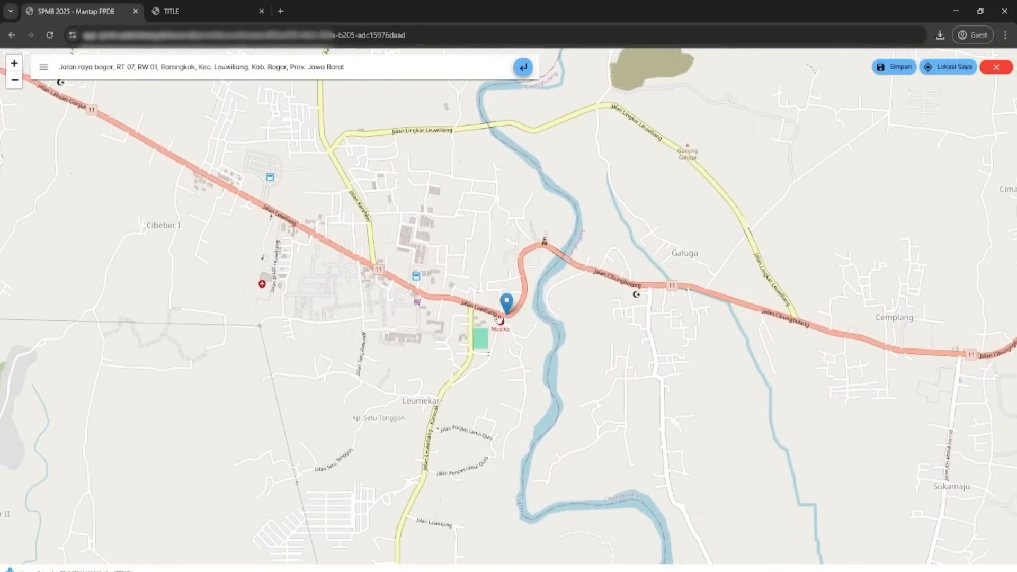
Place the map pin on the house and check the pinned address.
{"action": "left_click", "coordinate": [506, 305]}
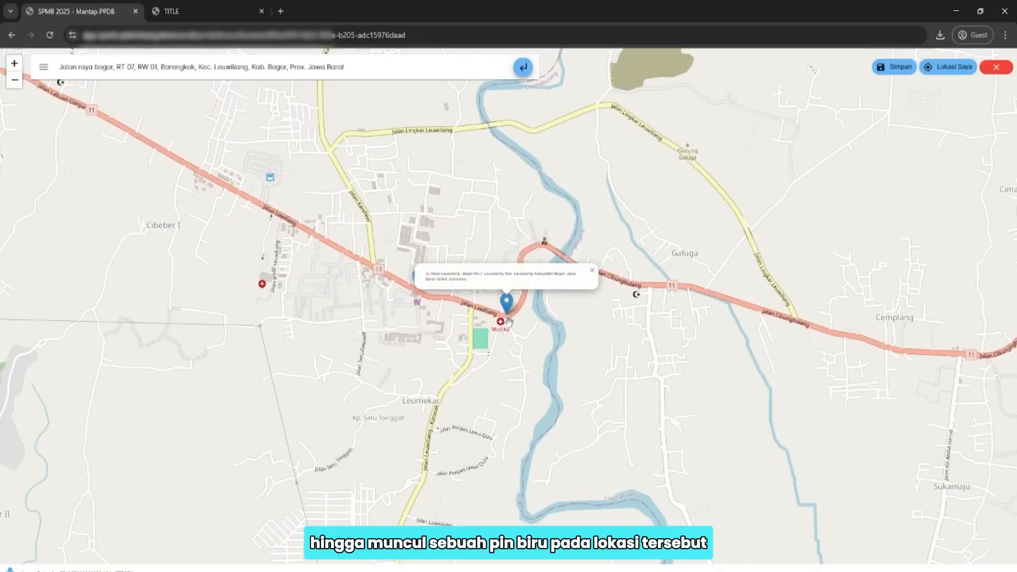
{"action": "left_click", "coordinate": [530, 324]}
{"action": "left_click", "coordinate": [487, 303]}
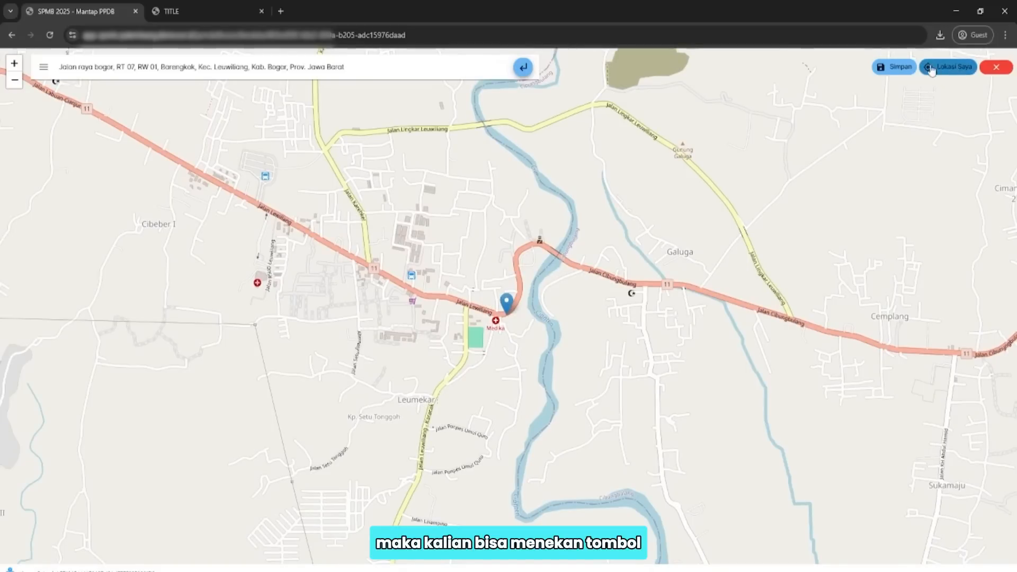
{"action": "left_click", "coordinate": [951, 73]}
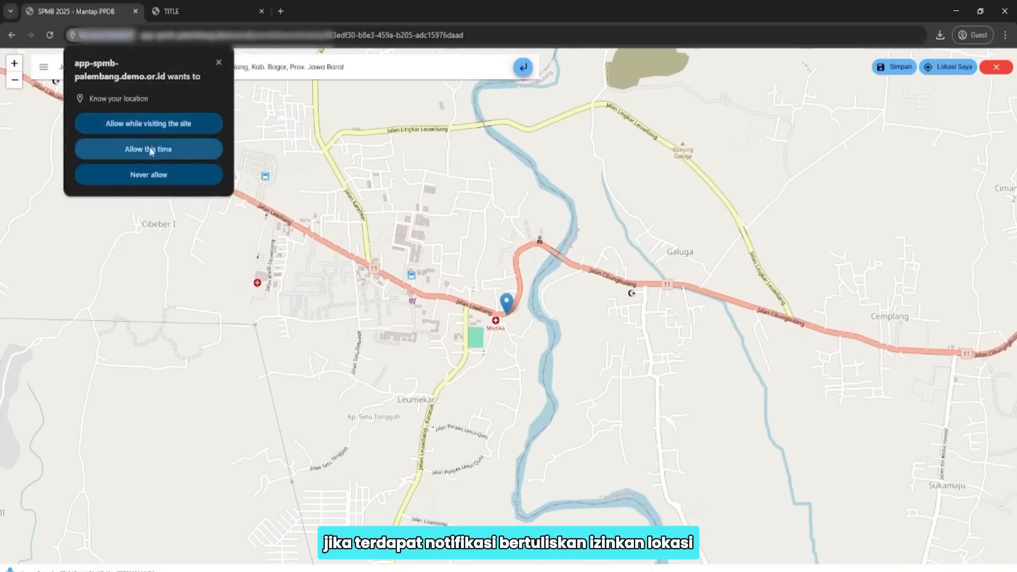
{"action": "left_click", "coordinate": [216, 63]}
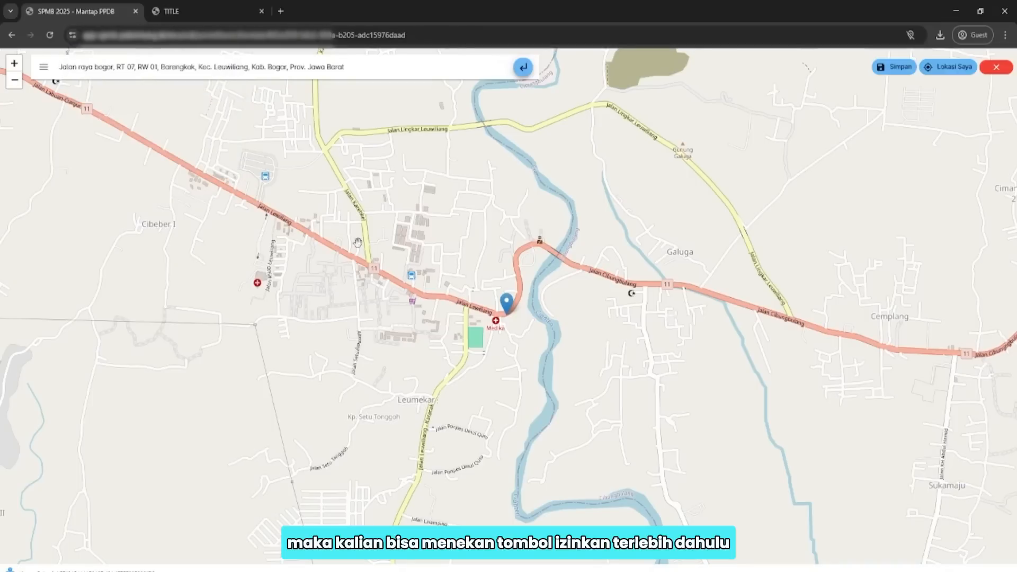
{"action": "left_click", "coordinate": [508, 308]}
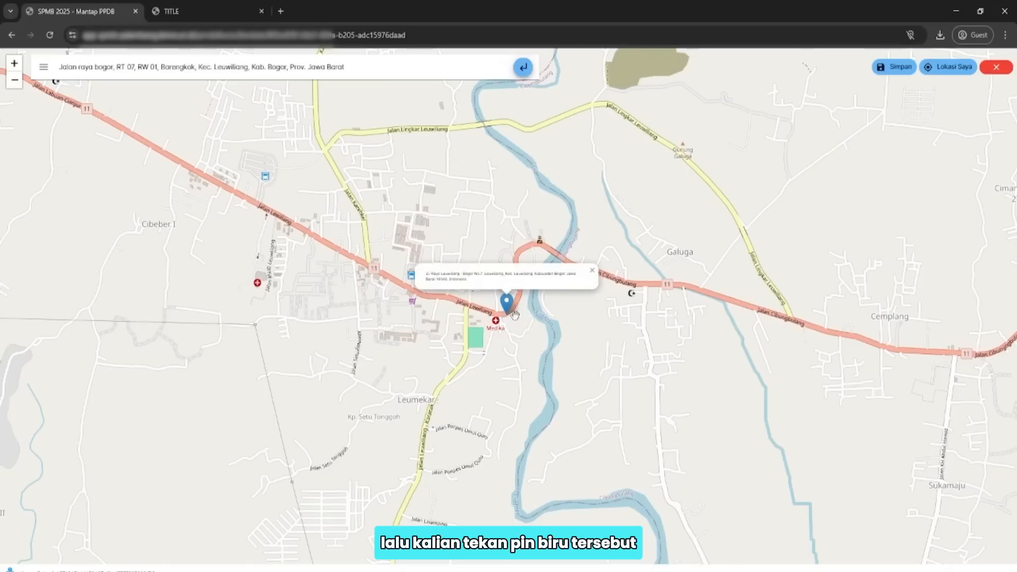
{"action": "left_click", "coordinate": [507, 316]}
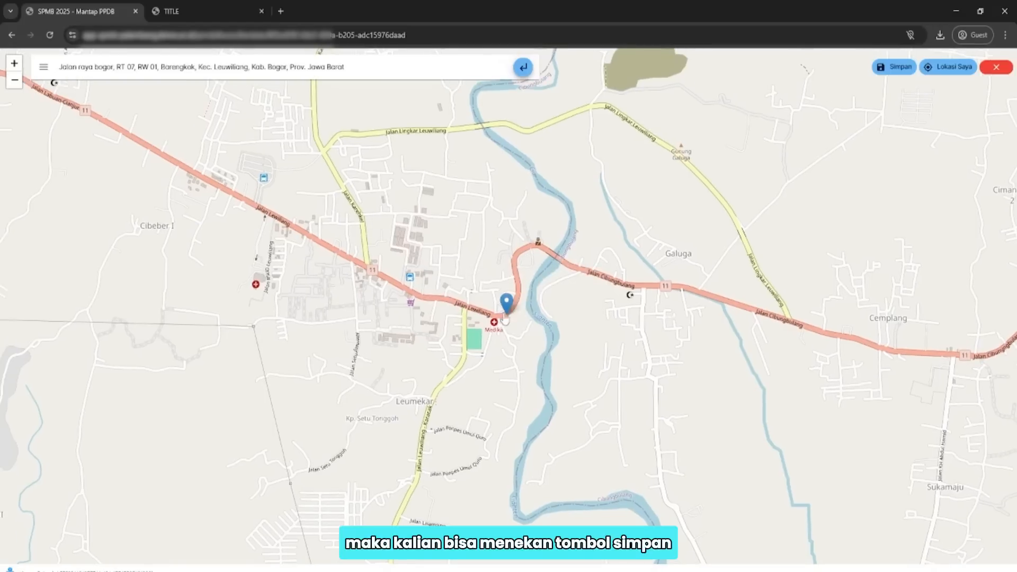
{"action": "left_click", "coordinate": [900, 67]}
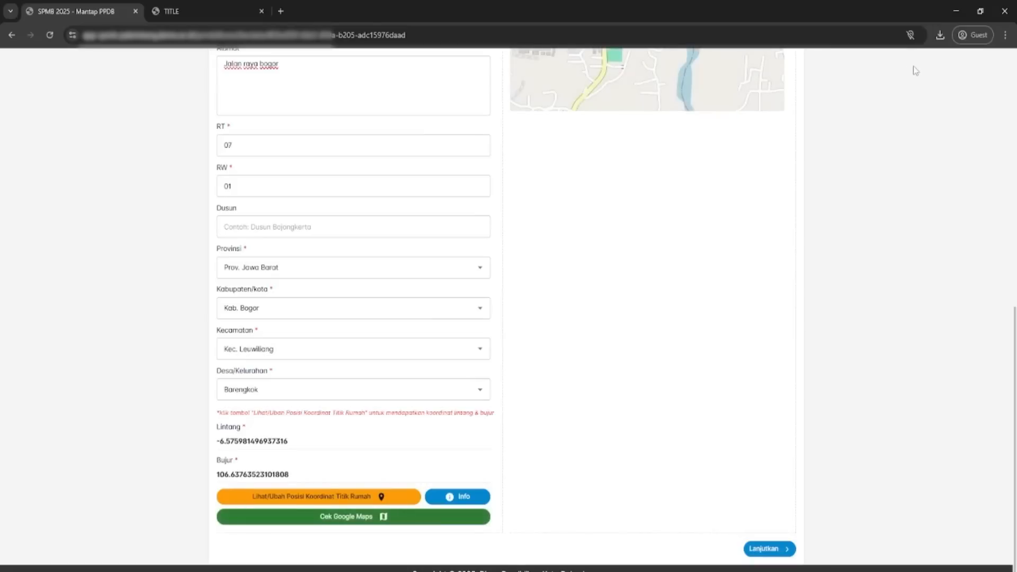
{"action": "scroll", "coordinate": [549, 456], "scroll_direction": "up", "scroll_amount": 1}
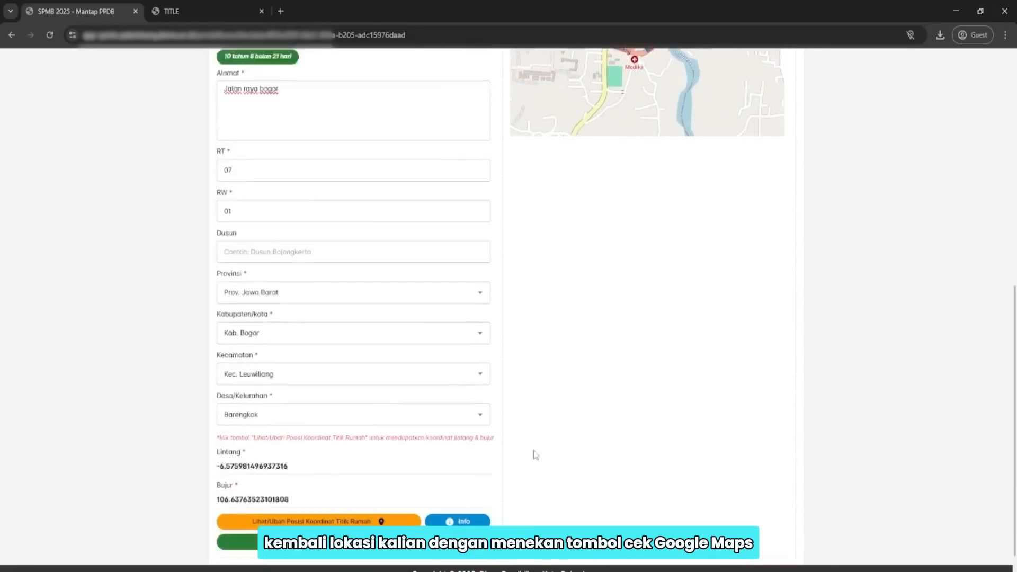
{"action": "scroll", "coordinate": [533, 452], "scroll_direction": "down", "scroll_amount": 1}
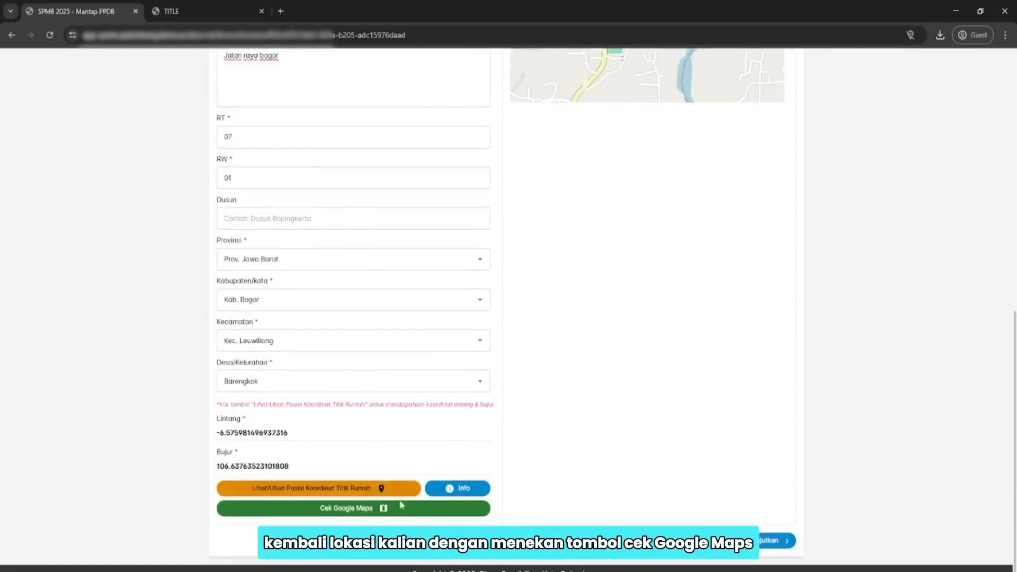
{"action": "left_click", "coordinate": [367, 517]}
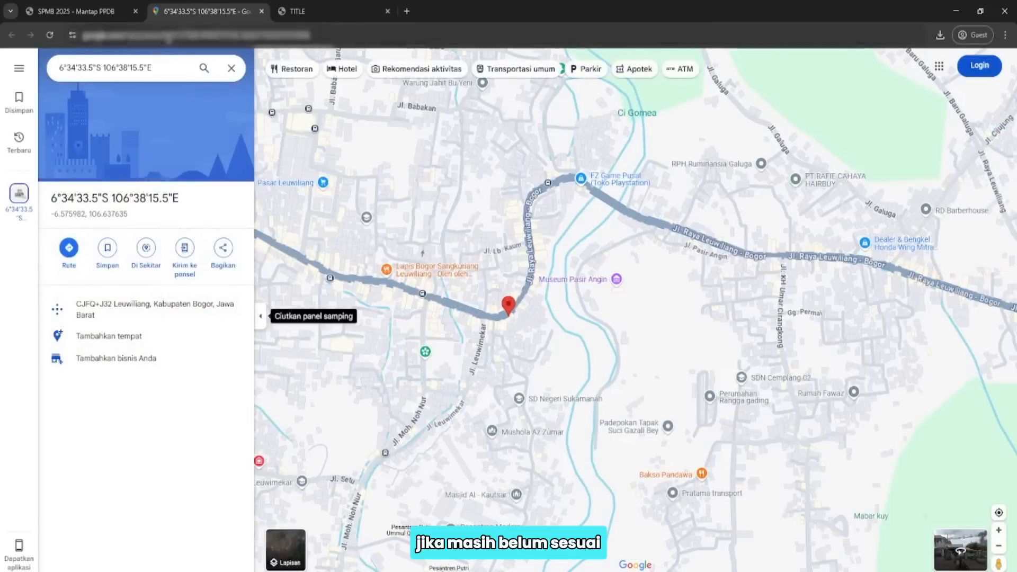
{"action": "left_click", "coordinate": [261, 11]}
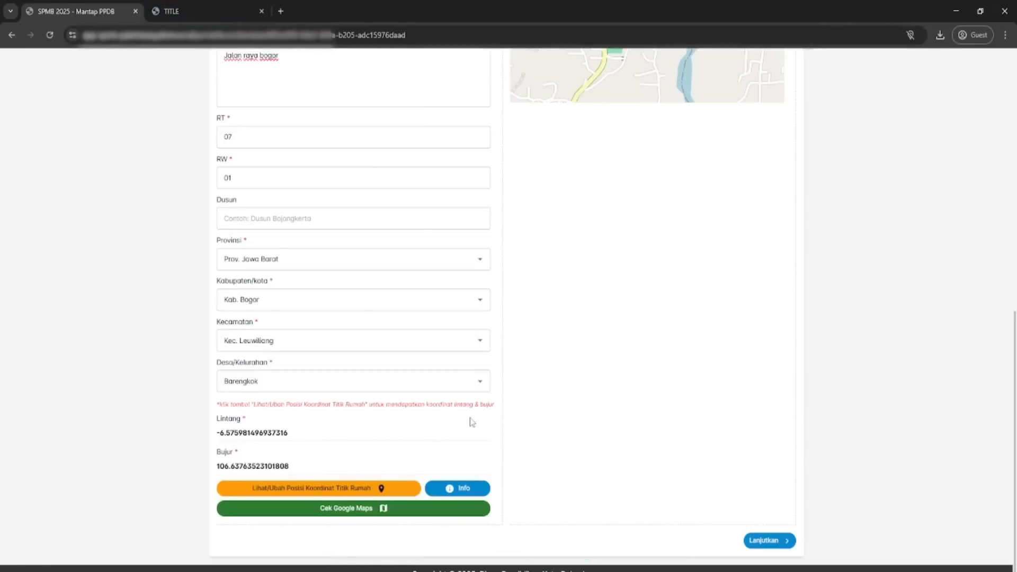
Choose Dalam Kota Palembang and select TK NURUL HUDA as the origin school.
{"action": "scroll", "coordinate": [463, 422], "scroll_direction": "up", "scroll_amount": 10}
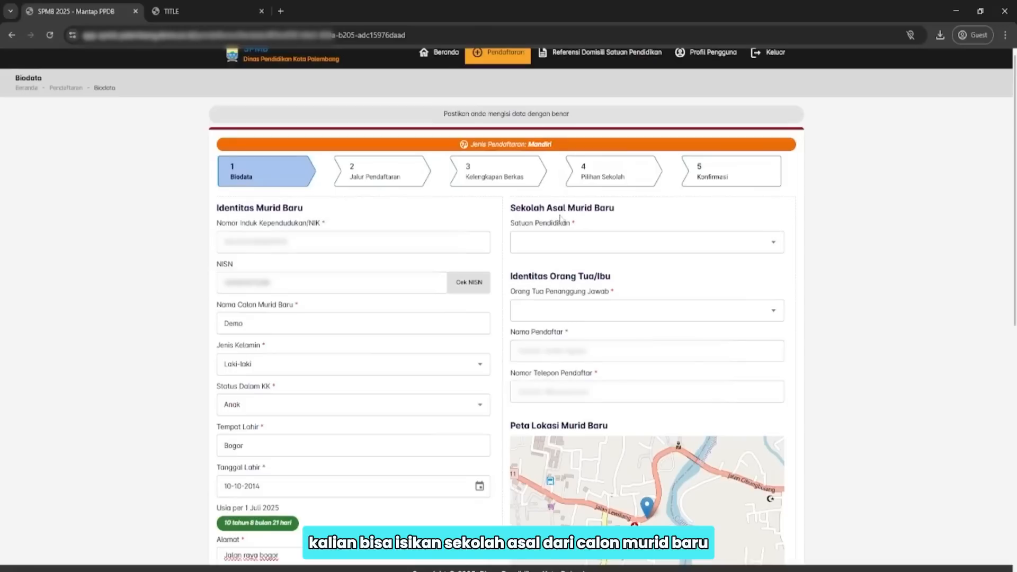
{"action": "left_click_drag", "start_coordinate": [511, 223], "coordinate": [582, 228]}
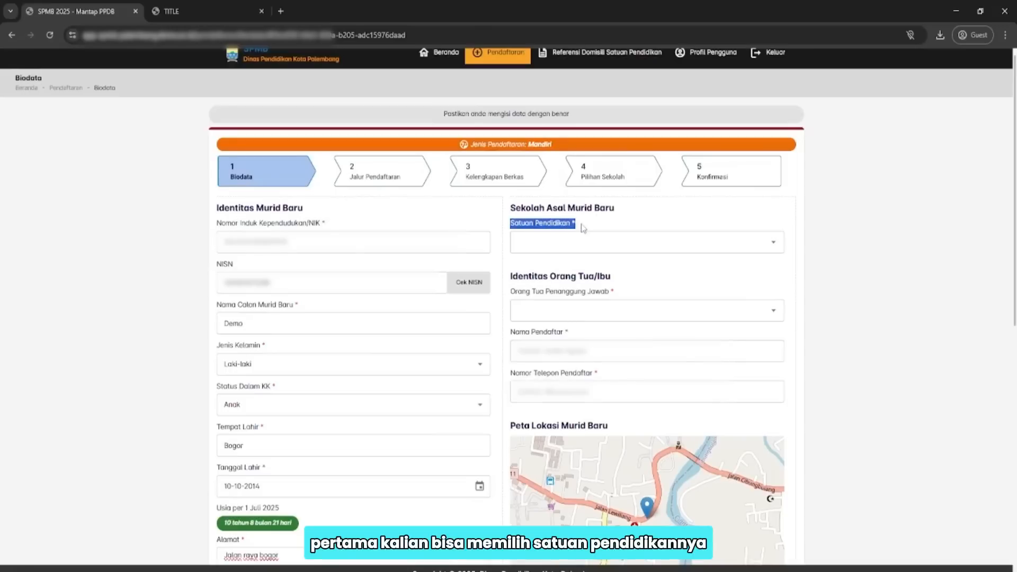
{"action": "left_click", "coordinate": [638, 241]}
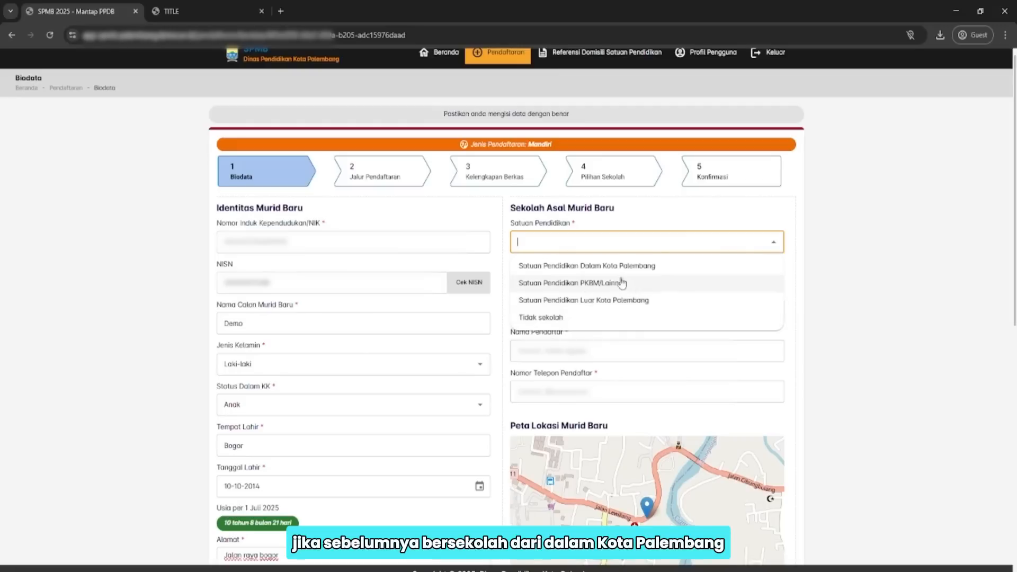
{"action": "left_click", "coordinate": [604, 266]}
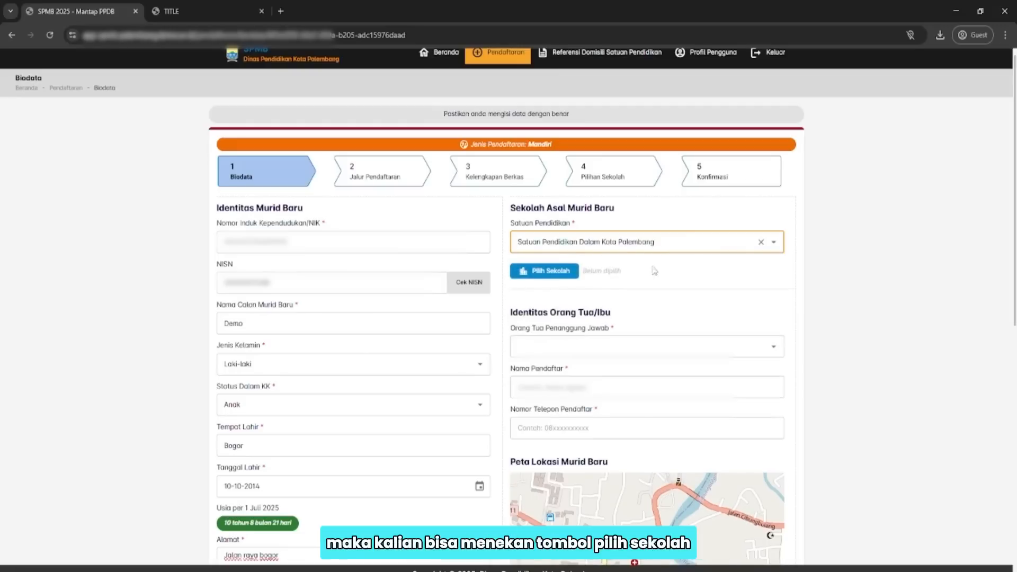
{"action": "left_click", "coordinate": [564, 277]}
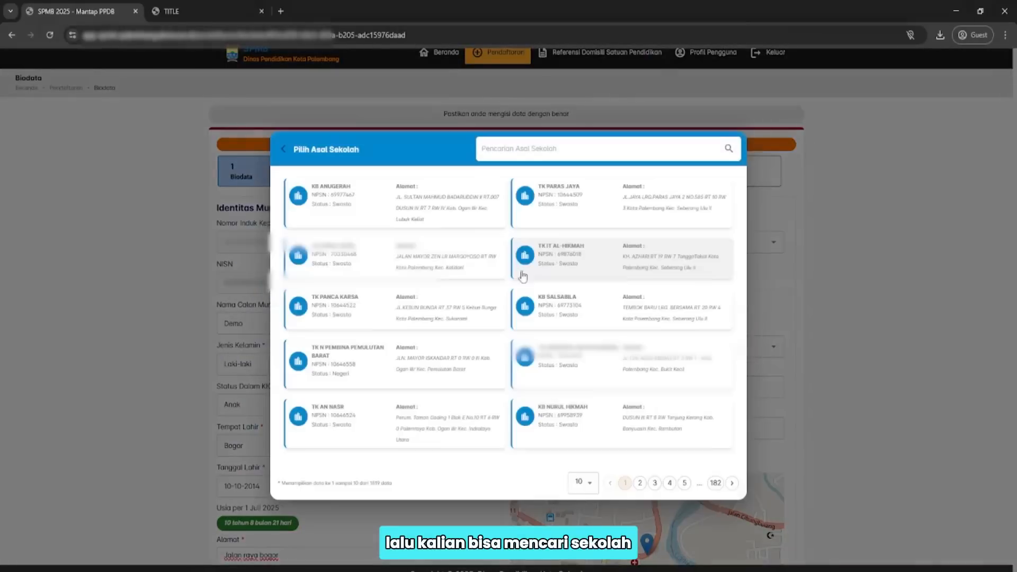
{"action": "left_click", "coordinate": [429, 257]}
{"action": "left_click", "coordinate": [552, 336]}
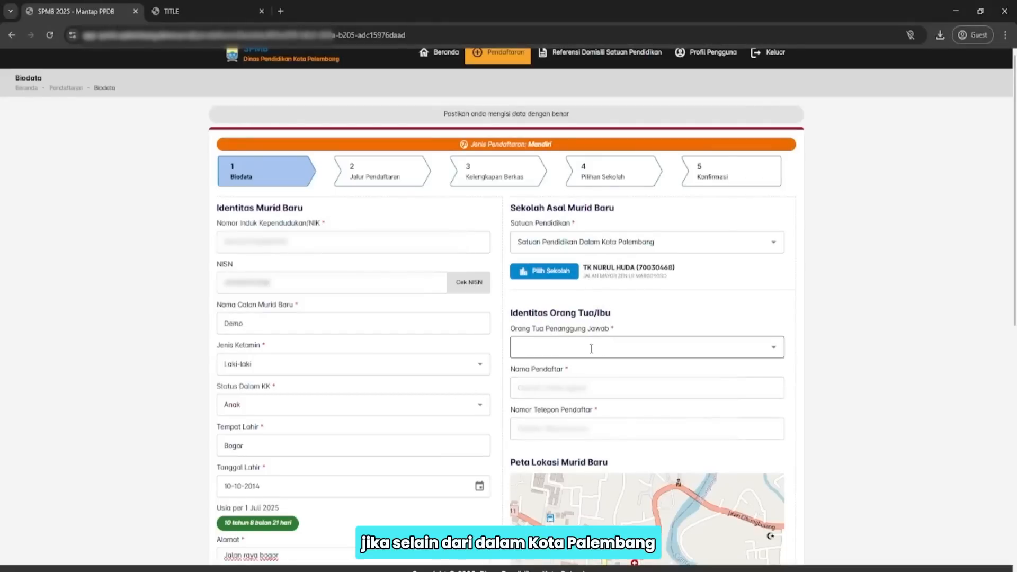
Try the outside-Palembang education unit option, then switch back to Dalam Kota Palembang.
{"action": "left_click", "coordinate": [607, 244]}
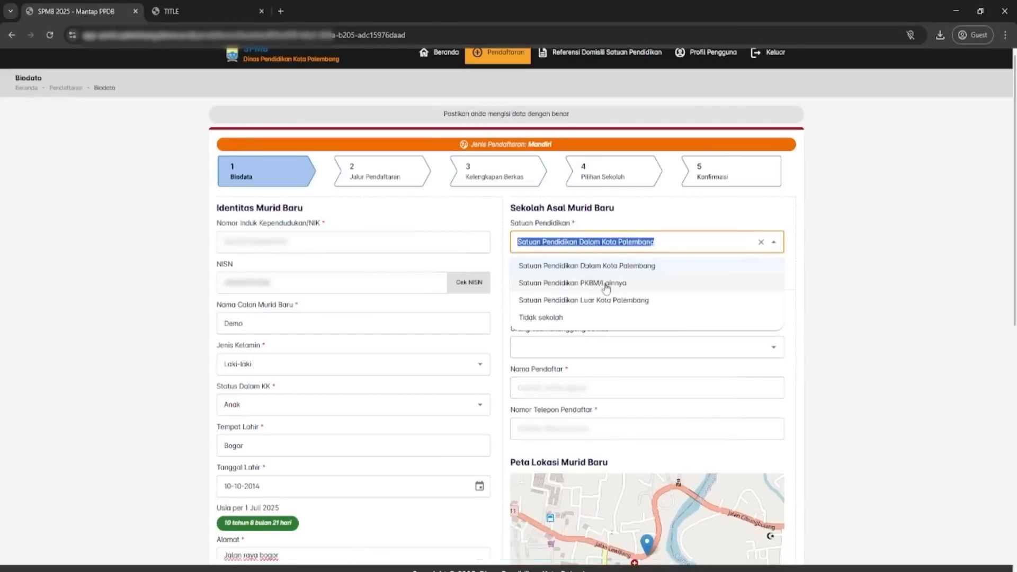
{"action": "left_click", "coordinate": [605, 301]}
{"action": "left_click", "coordinate": [609, 281]}
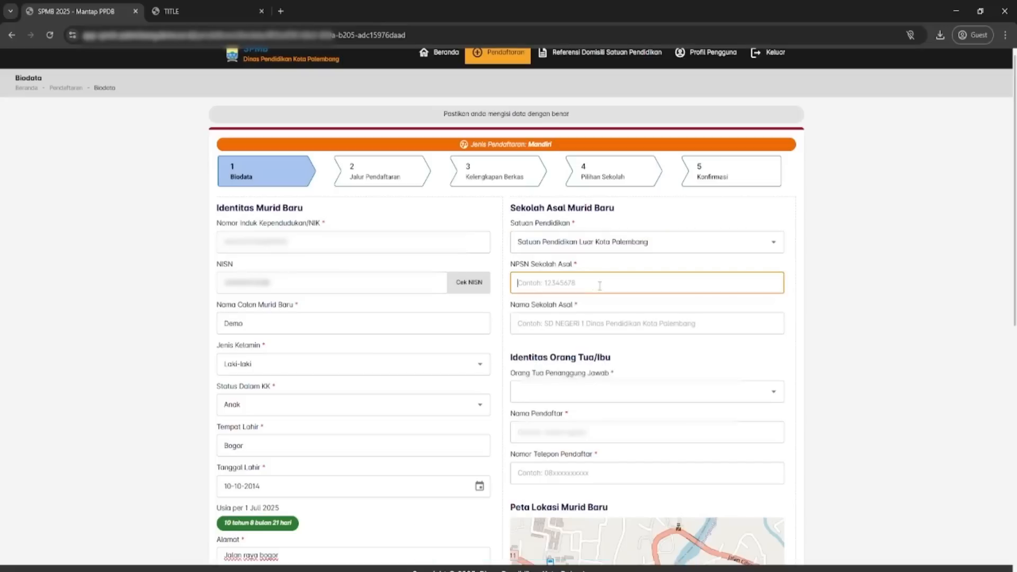
{"action": "left_click", "coordinate": [580, 324]}
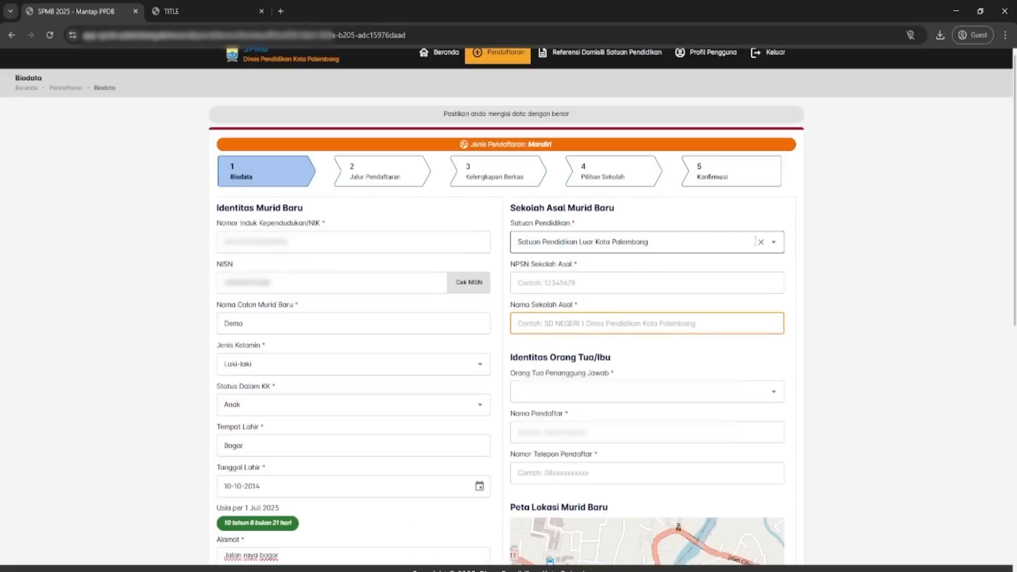
{"action": "left_click", "coordinate": [772, 245]}
{"action": "left_click", "coordinate": [582, 266]}
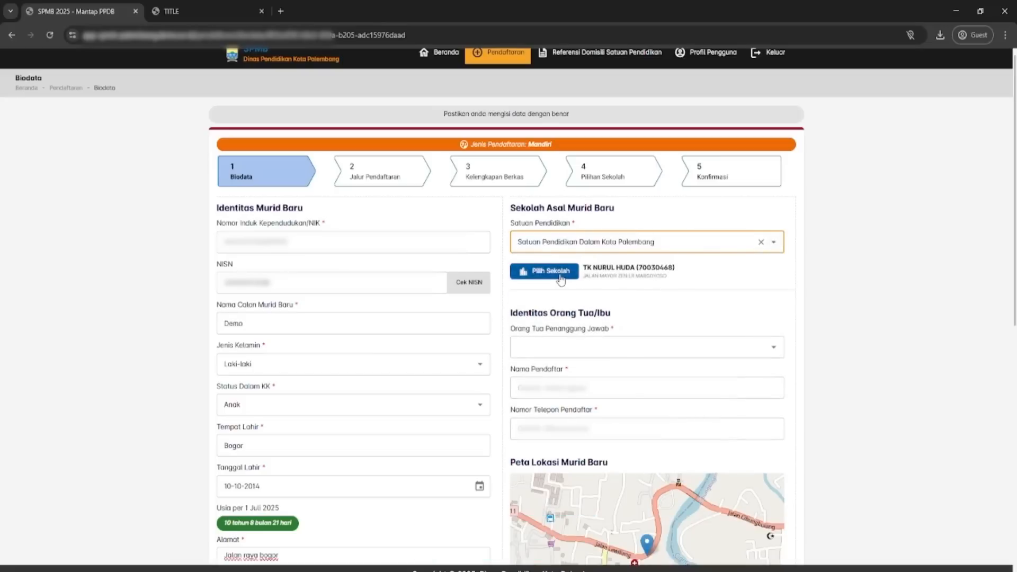
{"action": "scroll", "coordinate": [658, 223], "scroll_direction": "down", "scroll_amount": 2}
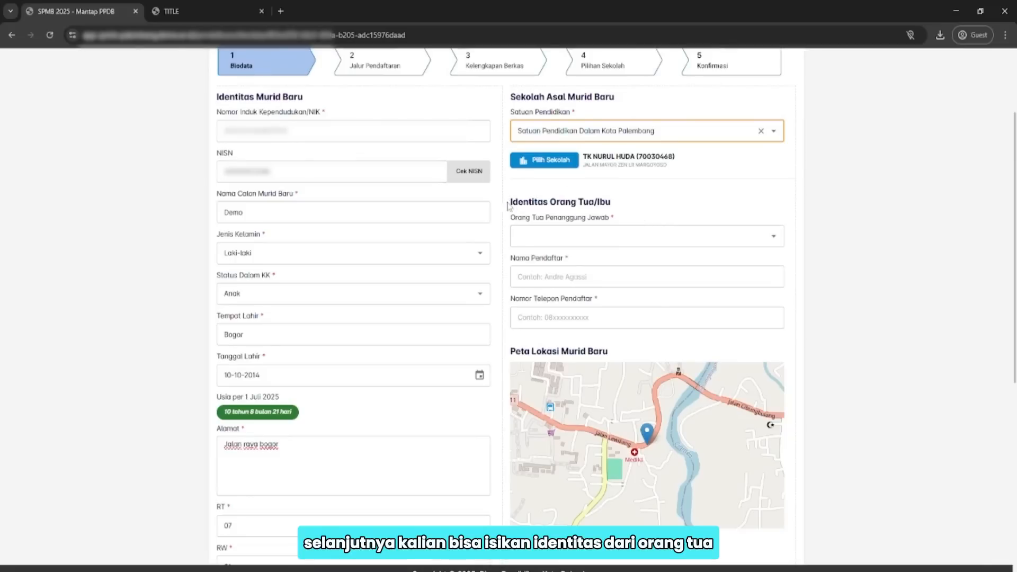
Set Orang Tua Penanggung Jawab to Ibu instead of Ayah.
{"action": "left_click_drag", "start_coordinate": [507, 207], "coordinate": [617, 207]}
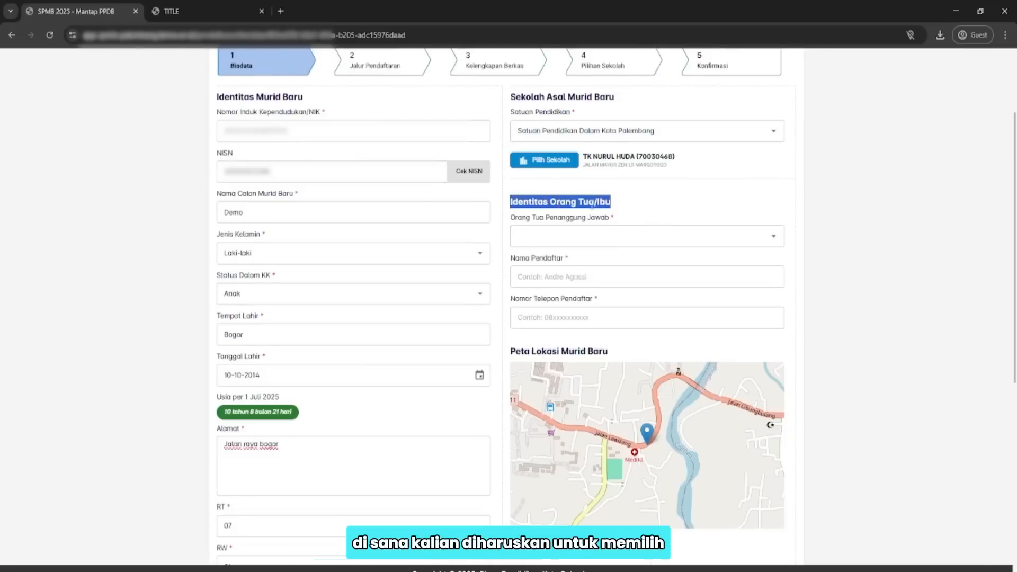
{"action": "left_click", "coordinate": [593, 208]}
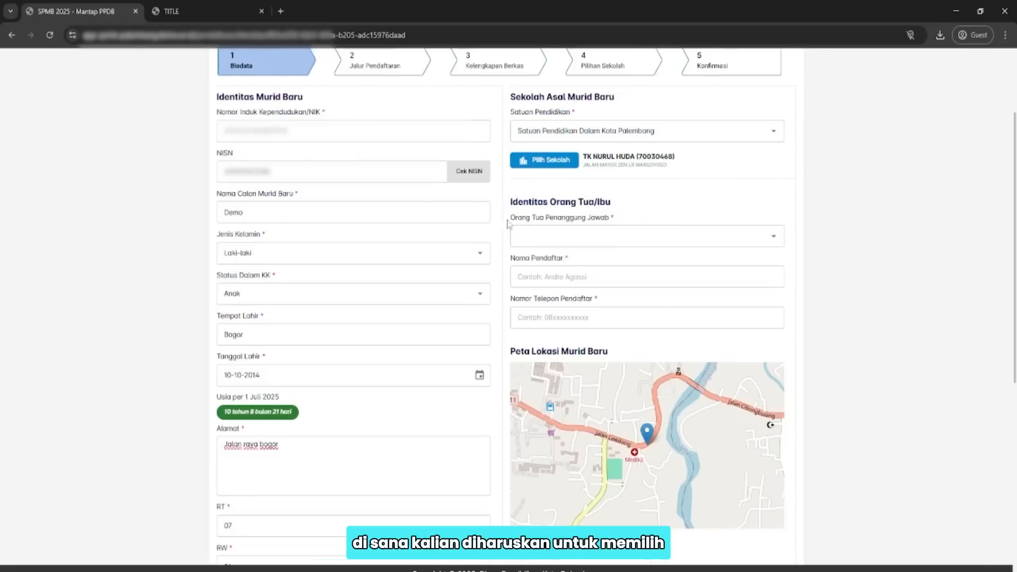
{"action": "left_click", "coordinate": [775, 241]}
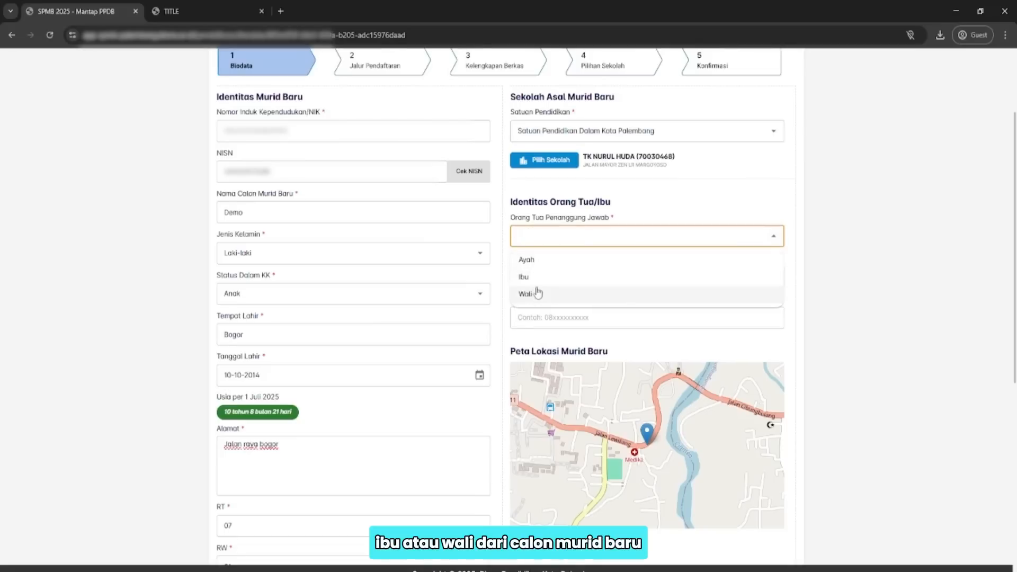
{"action": "left_click", "coordinate": [527, 260]}
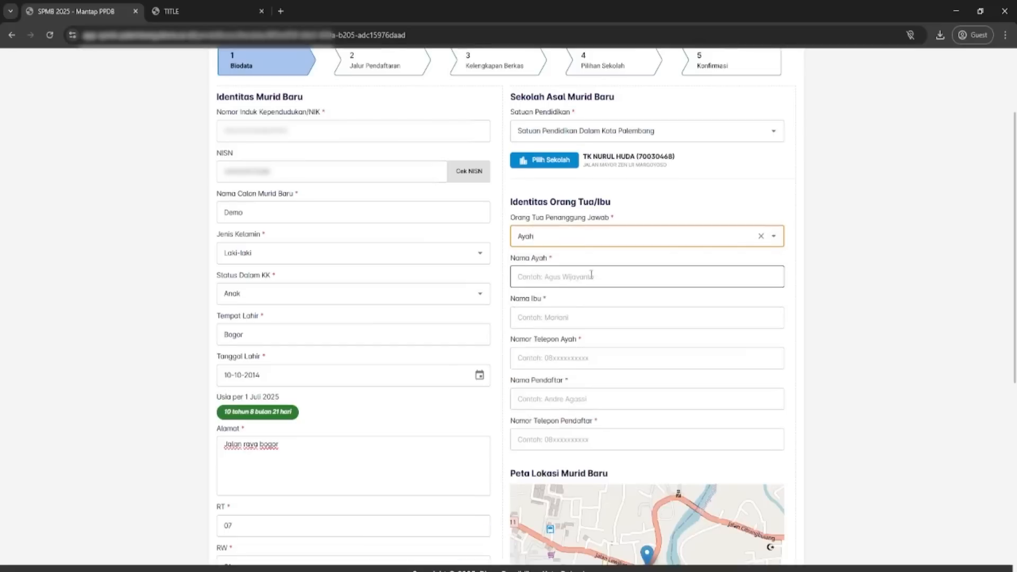
{"action": "left_click", "coordinate": [773, 236]}
{"action": "left_click", "coordinate": [562, 276]}
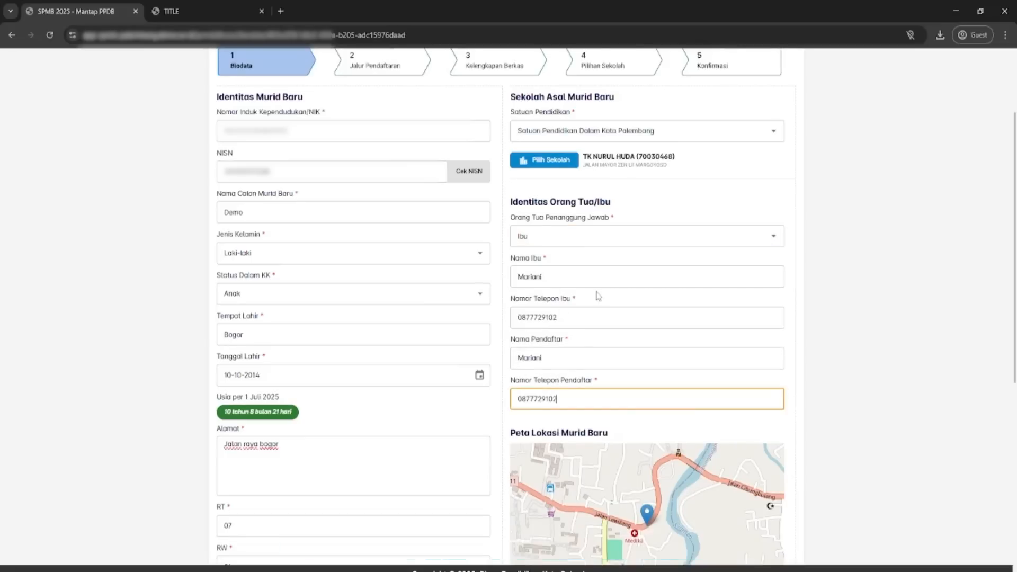
{"action": "scroll", "coordinate": [616, 347], "scroll_direction": "down", "scroll_amount": 4}
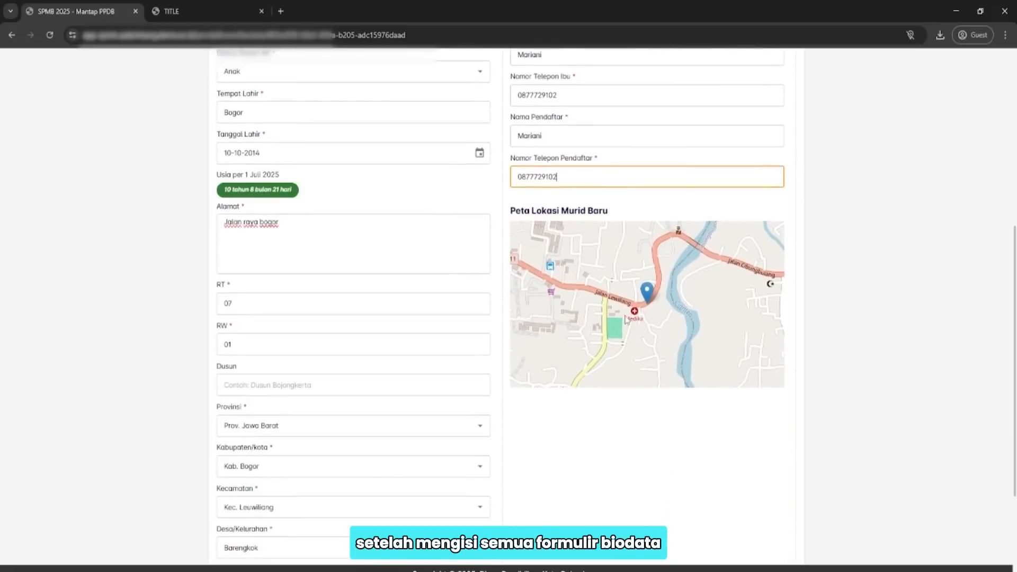
{"action": "scroll", "coordinate": [614, 306], "scroll_direction": "down", "scroll_amount": 3}
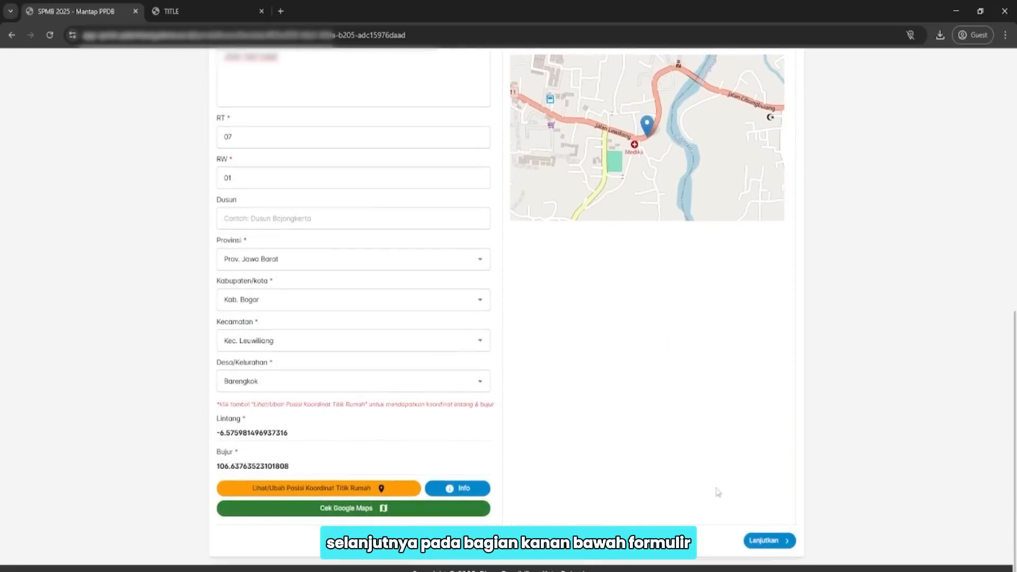
Save the biodata, select the Afirmasi route, and proceed to the document step.
{"action": "left_click", "coordinate": [768, 542]}
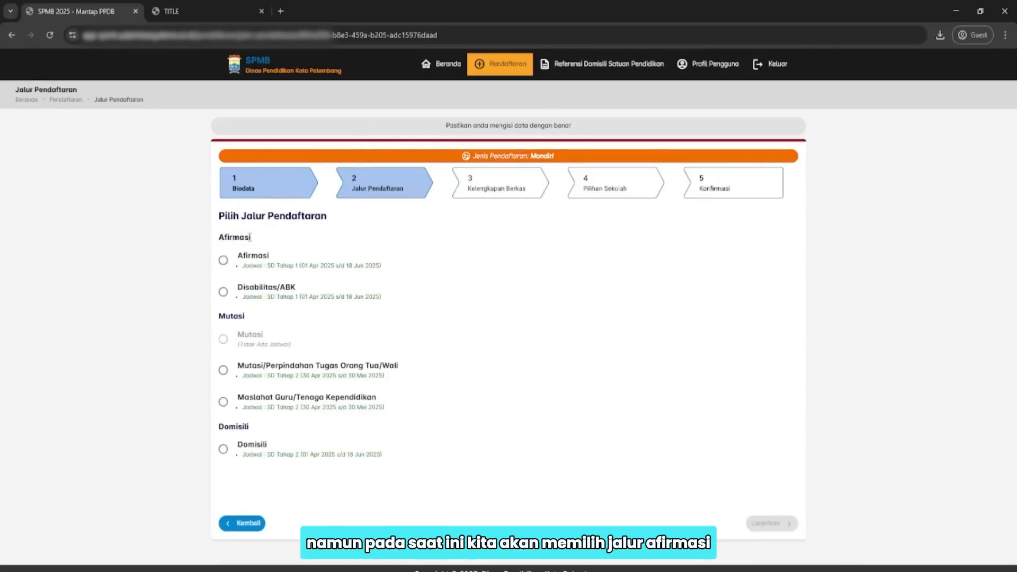
{"action": "left_click_drag", "start_coordinate": [217, 239], "coordinate": [251, 239]}
{"action": "left_click", "coordinate": [271, 241]}
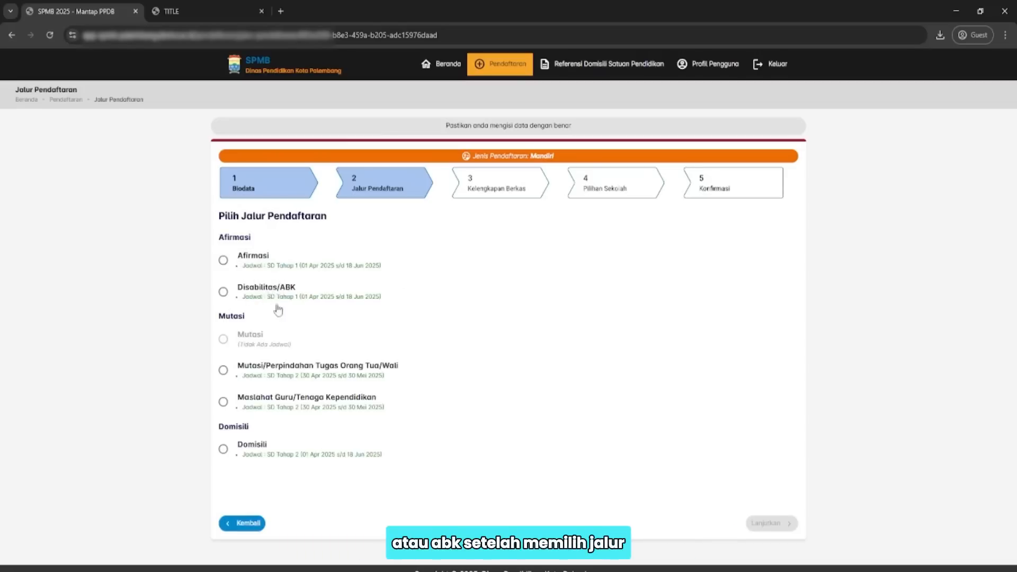
{"action": "left_click", "coordinate": [223, 261]}
{"action": "left_click", "coordinate": [768, 523]}
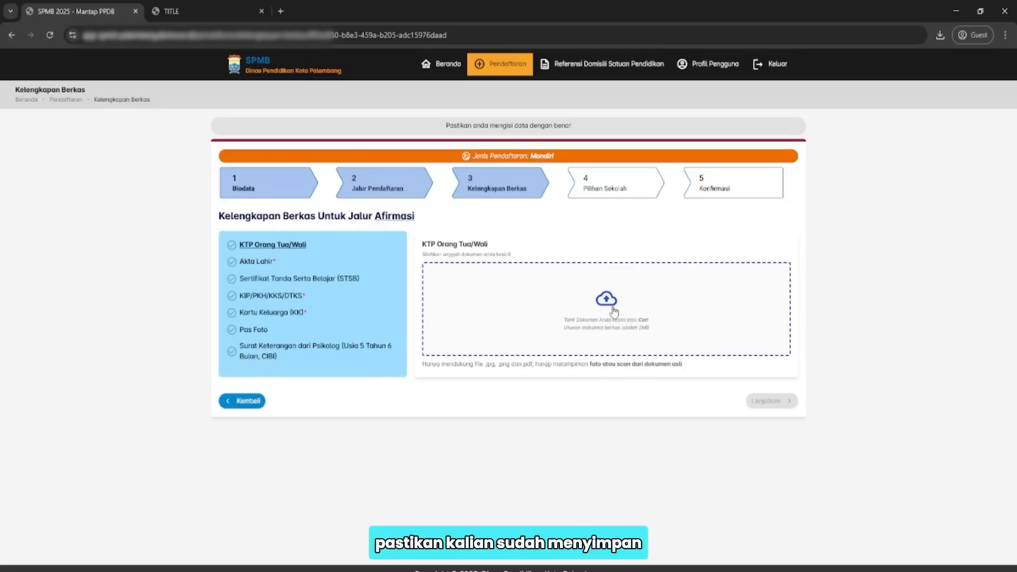
Upload the KTP Orang Tua/Wali file, preview it, delete it, and continue.
{"action": "left_click", "coordinate": [614, 311]}
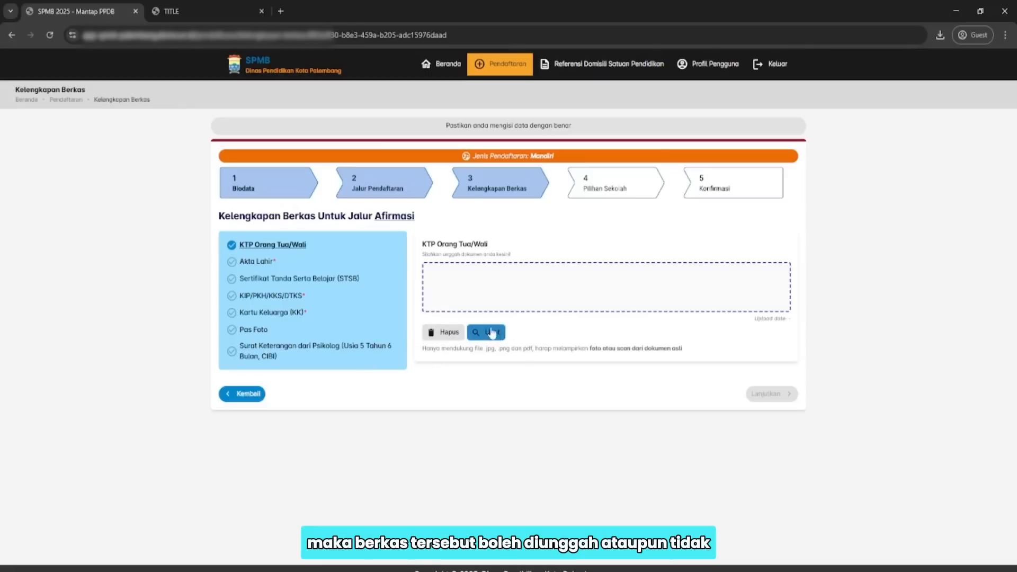
{"action": "left_click", "coordinate": [492, 332]}
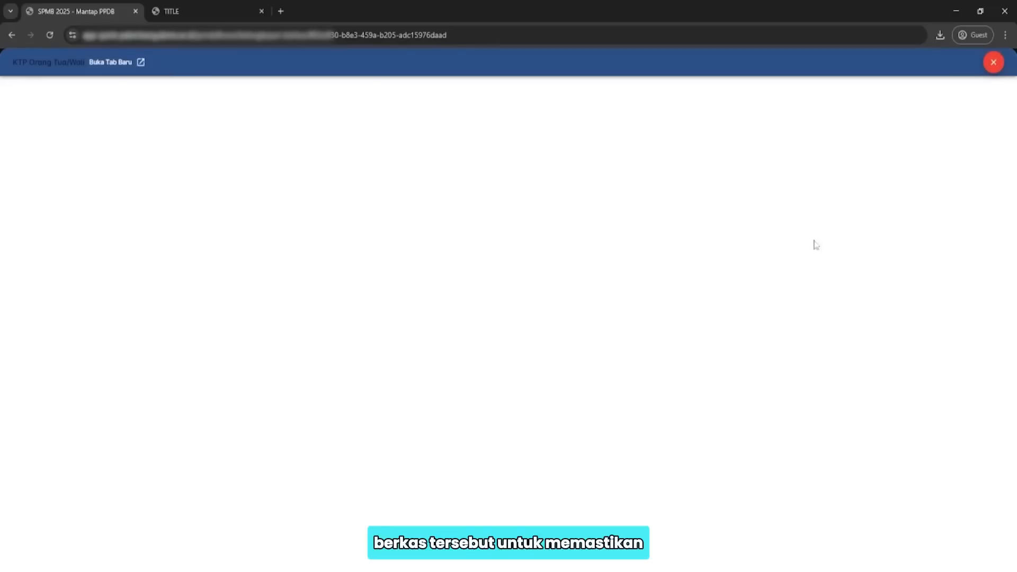
{"action": "left_click", "coordinate": [994, 64]}
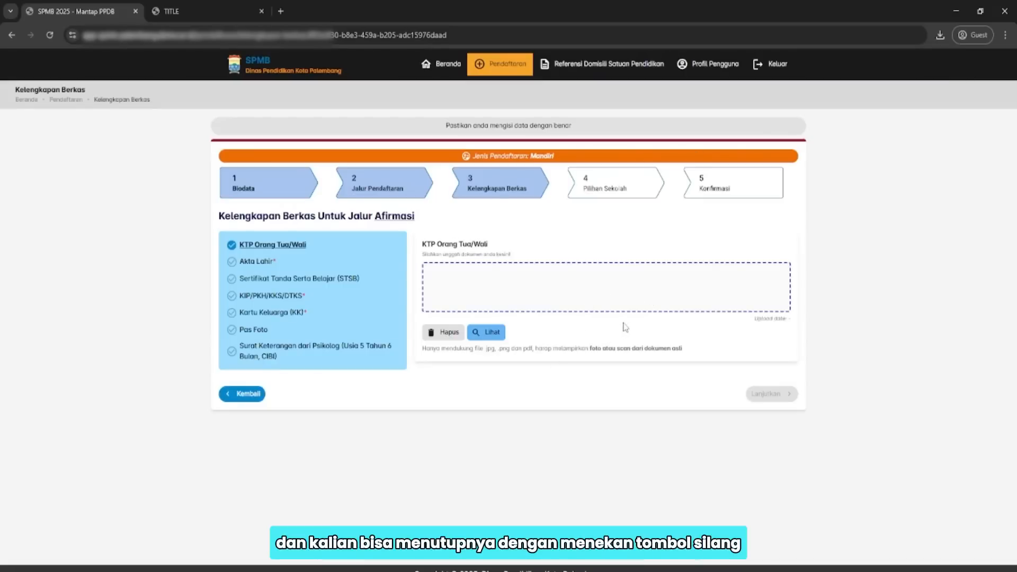
{"action": "left_click", "coordinate": [444, 333]}
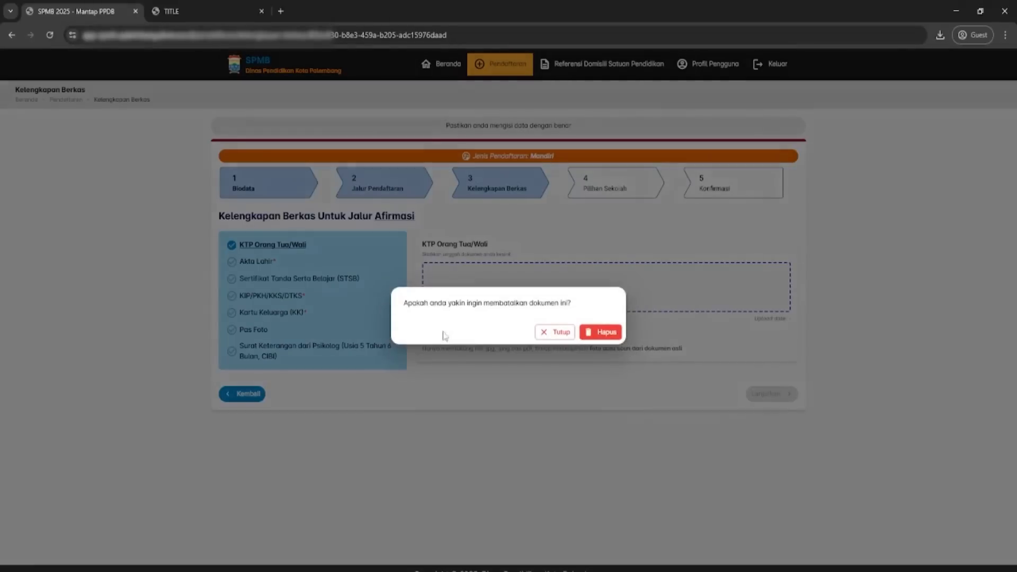
{"action": "left_click", "coordinate": [594, 335]}
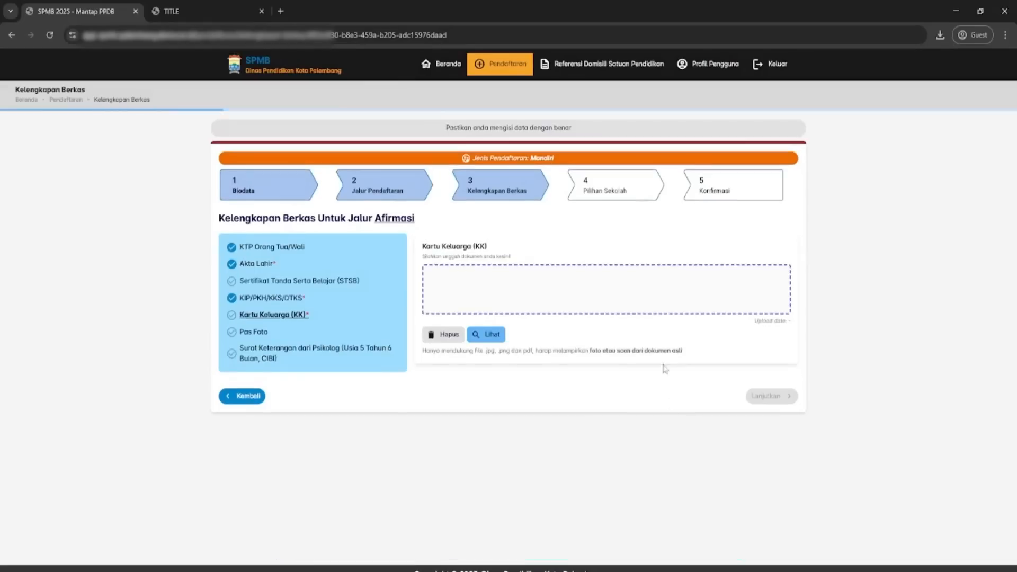
{"action": "left_click", "coordinate": [776, 394]}
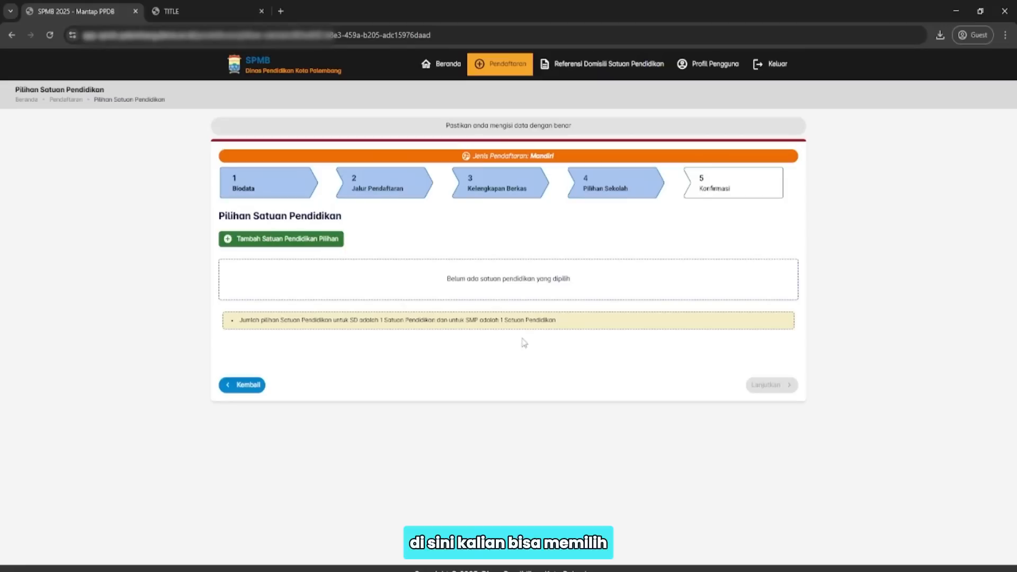
Add SD NEGERI 07 MUARA KUANG as the first school choice and continue.
{"action": "left_click_drag", "start_coordinate": [219, 216], "coordinate": [343, 217]}
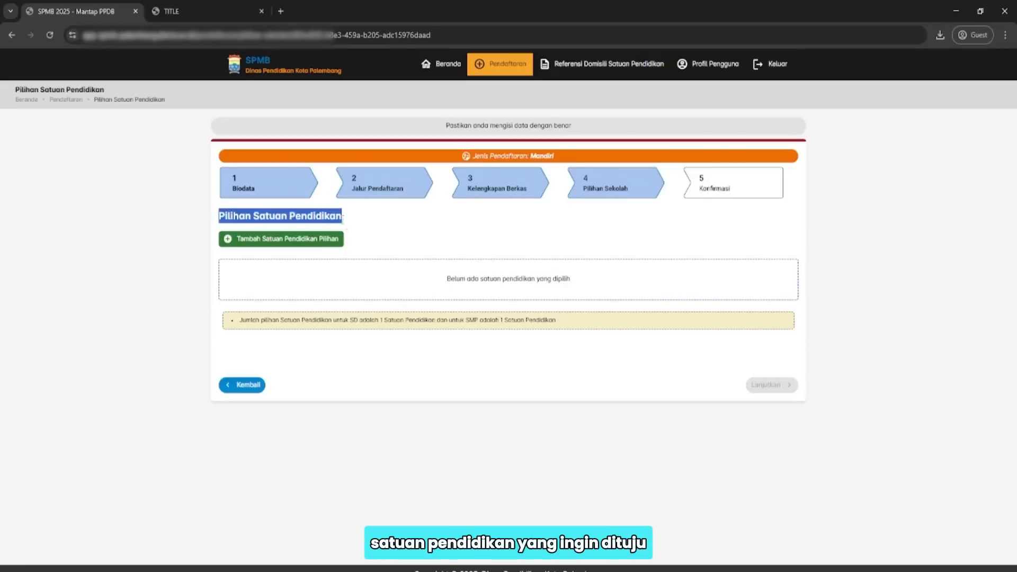
{"action": "left_click", "coordinate": [309, 227]}
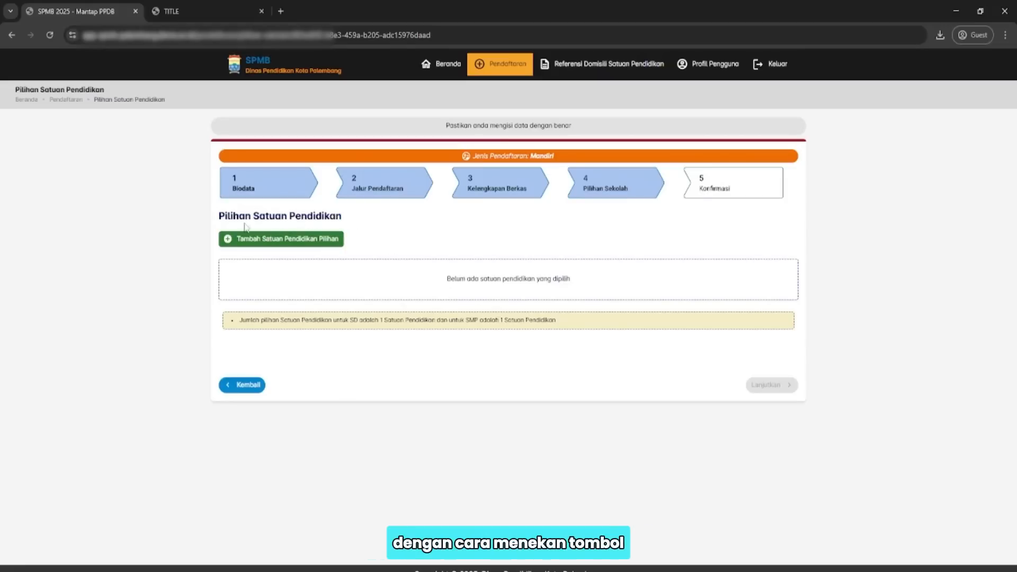
{"action": "left_click", "coordinate": [291, 242]}
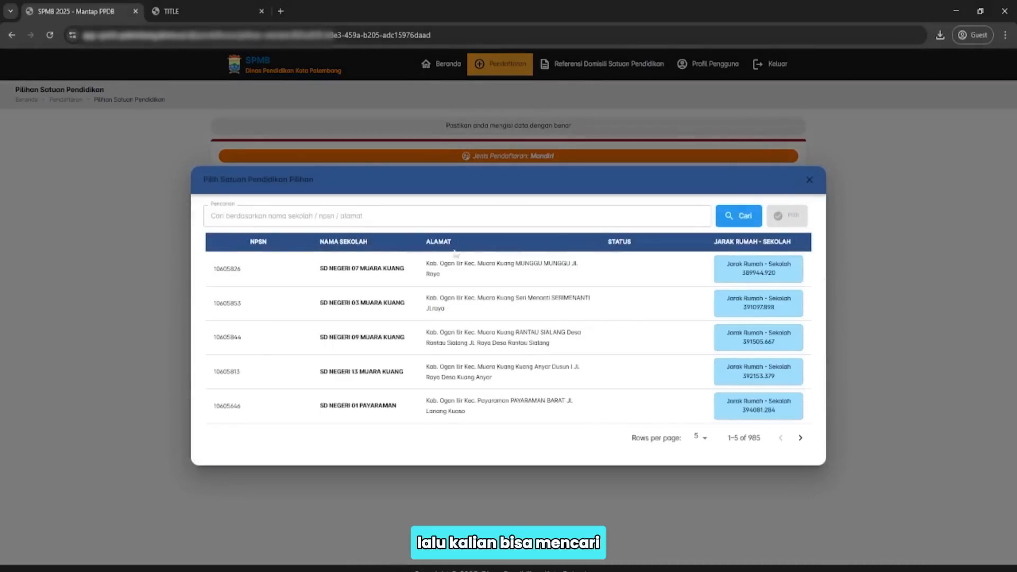
{"action": "left_click", "coordinate": [317, 217]}
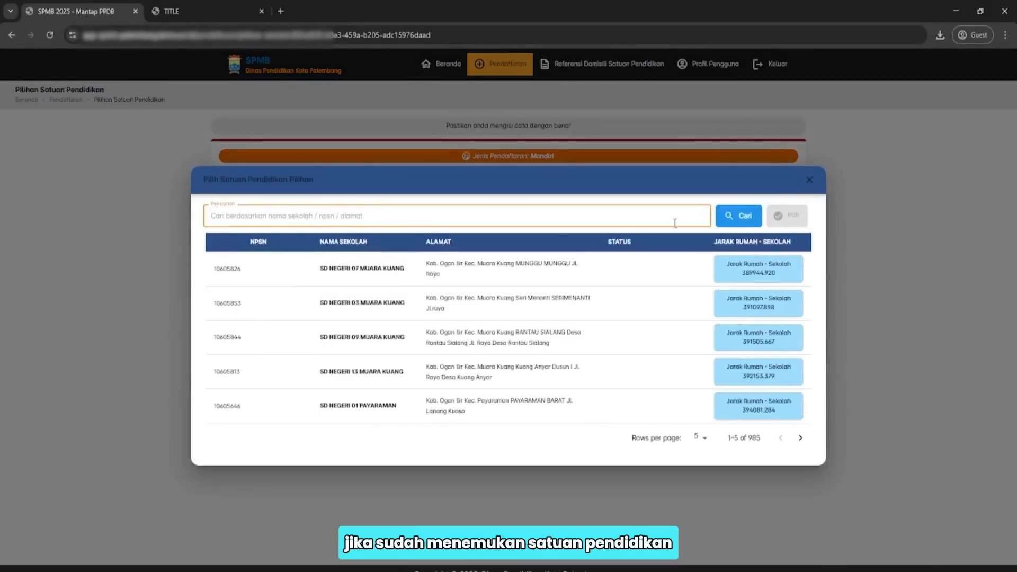
{"action": "left_click", "coordinate": [480, 277]}
{"action": "left_click", "coordinate": [787, 216]}
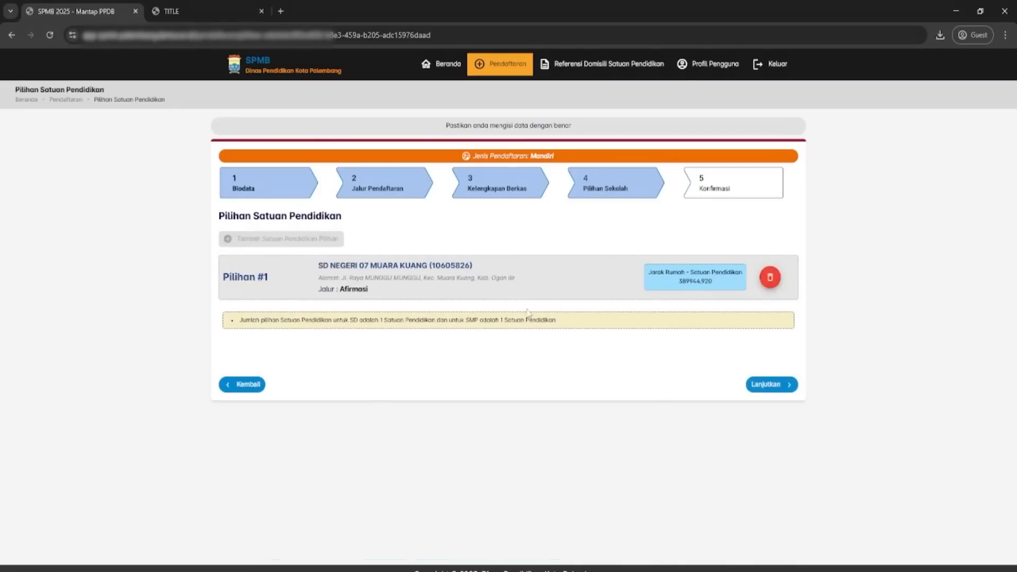
{"action": "left_click", "coordinate": [776, 385]}
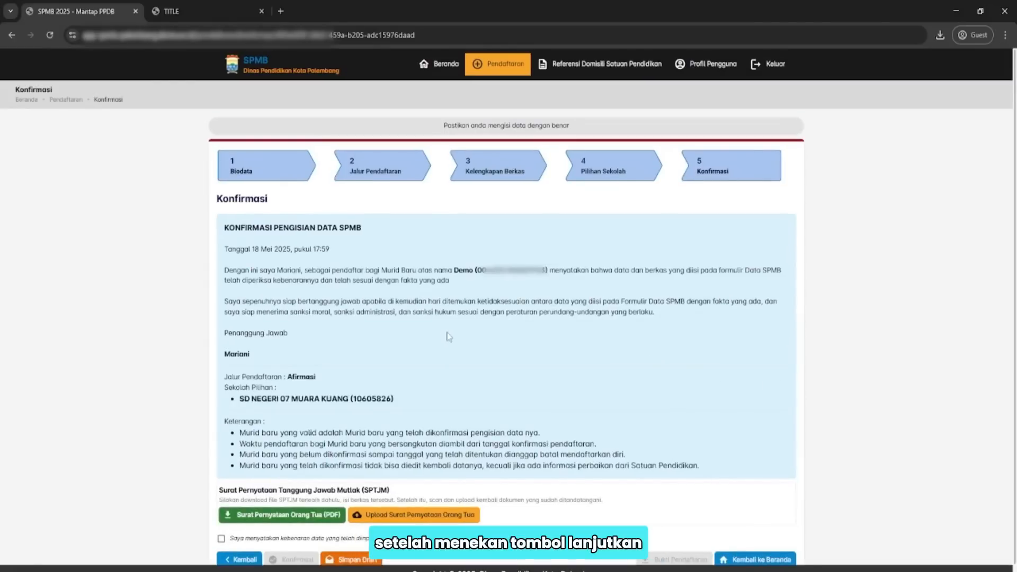
Review the confirmation statement and download the Surat Pernyataan Orang Tua (SPTJM) PDF.
{"action": "scroll", "coordinate": [521, 374], "scroll_direction": "down", "scroll_amount": 1}
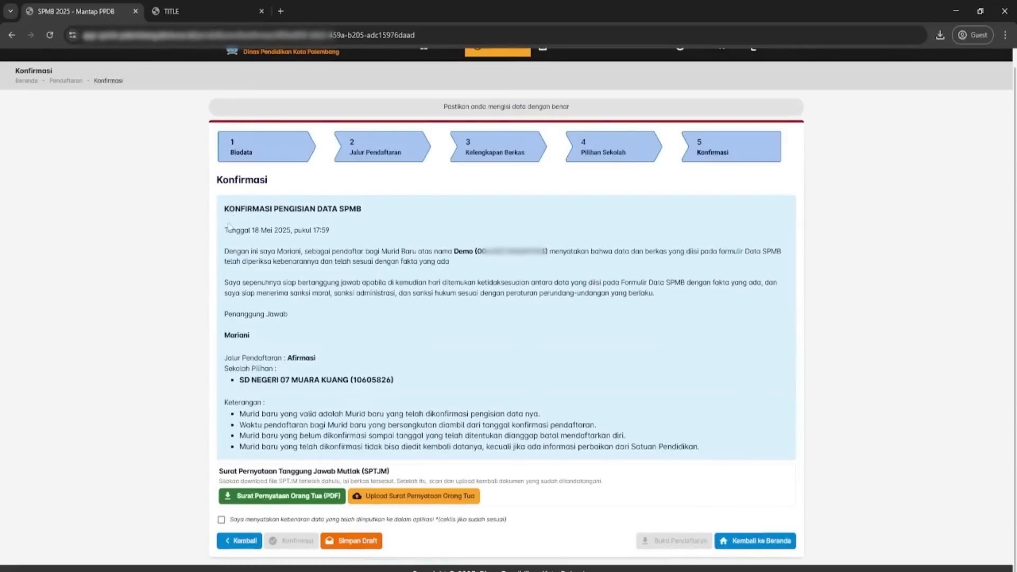
{"action": "left_click_drag", "start_coordinate": [223, 214], "coordinate": [500, 431]}
{"action": "left_click", "coordinate": [405, 381]}
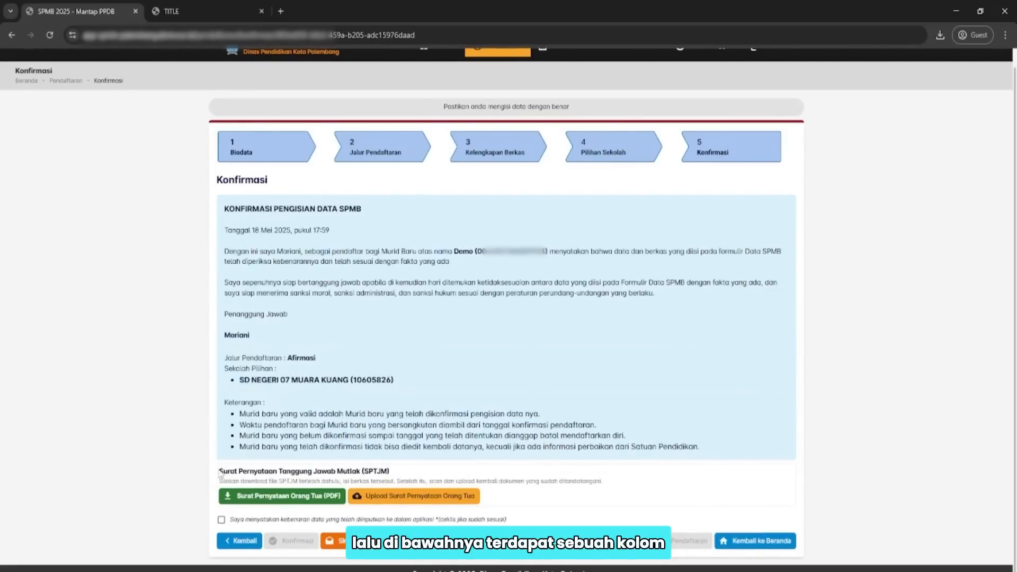
{"action": "left_click_drag", "start_coordinate": [220, 473], "coordinate": [386, 469]}
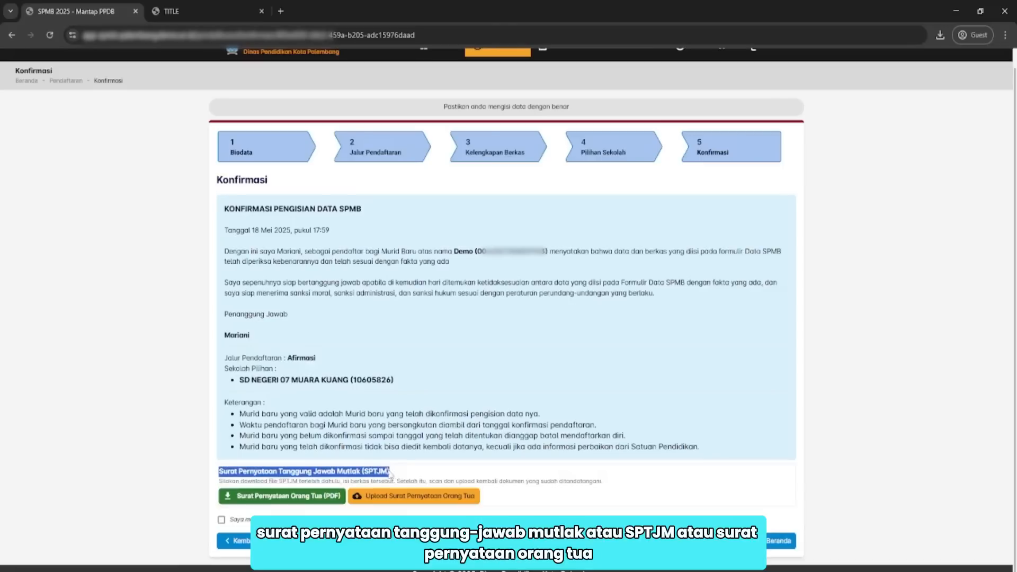
{"action": "left_click", "coordinate": [270, 483]}
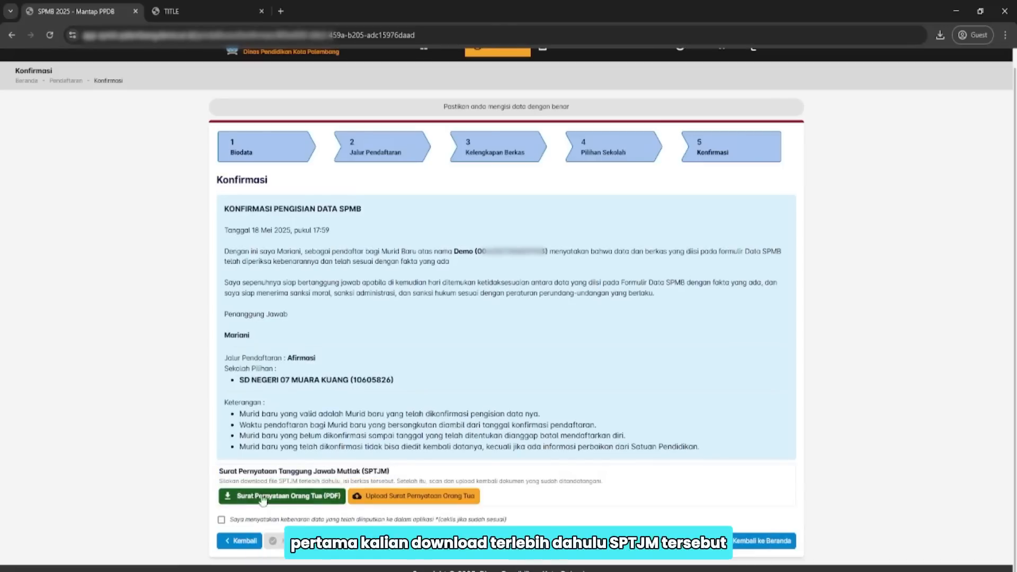
{"action": "left_click", "coordinate": [286, 501]}
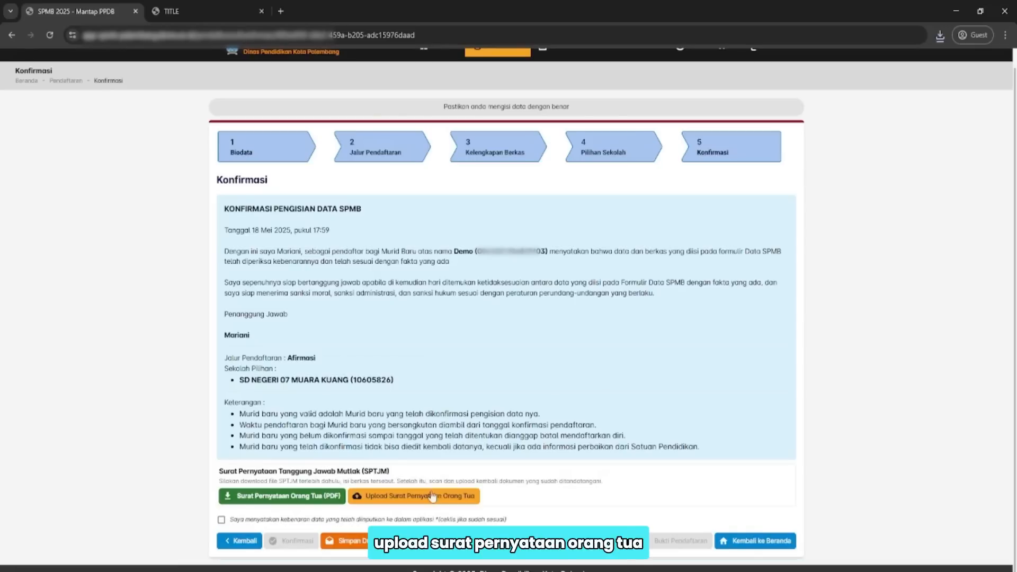
Upload the signed SPTJM, tick the data-truth declaration, and open the Konfirmasi Pendaftaran summary.
{"action": "left_click", "coordinate": [433, 495]}
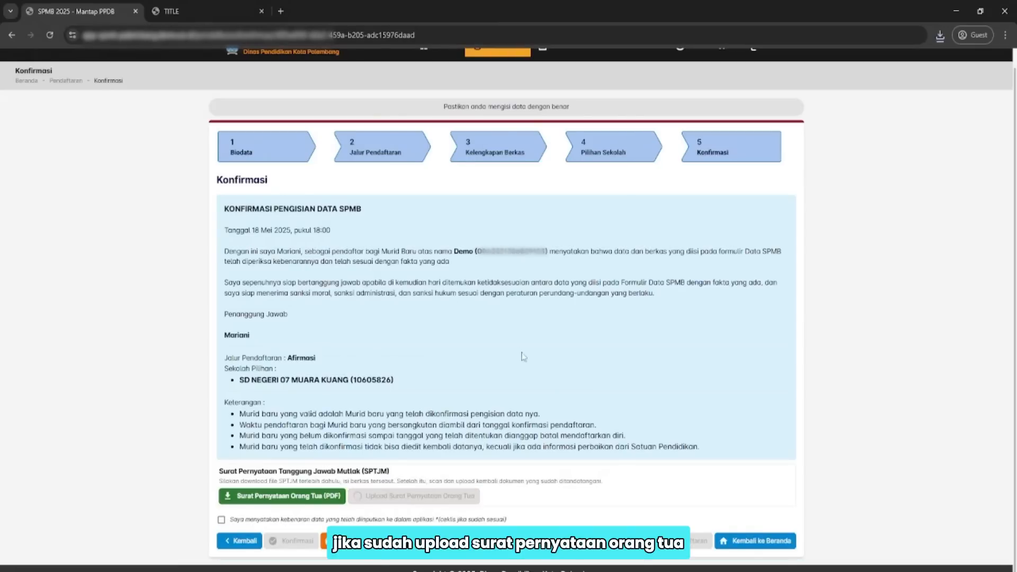
{"action": "scroll", "coordinate": [462, 469], "scroll_direction": "down", "scroll_amount": 1}
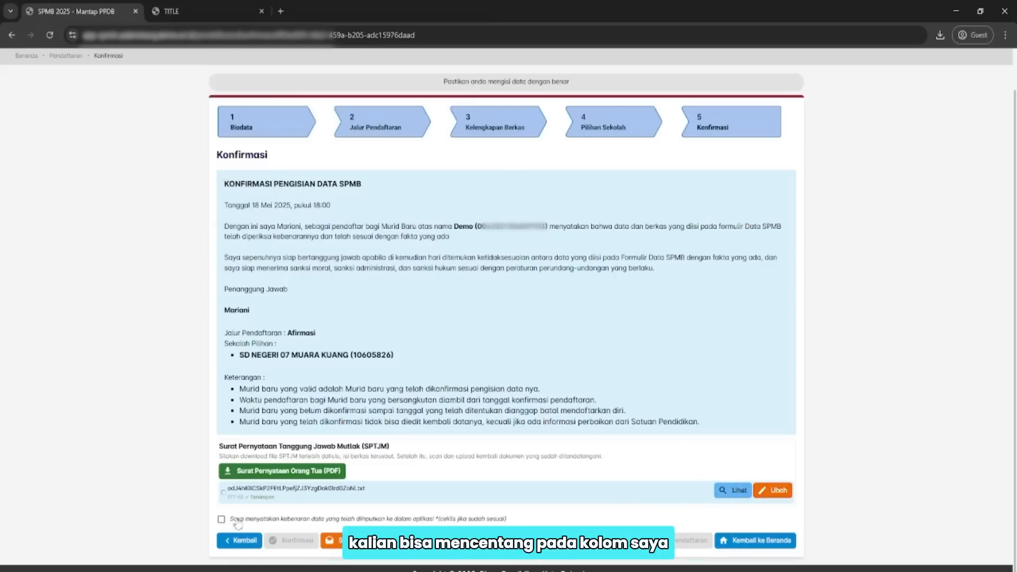
{"action": "left_click", "coordinate": [221, 520]}
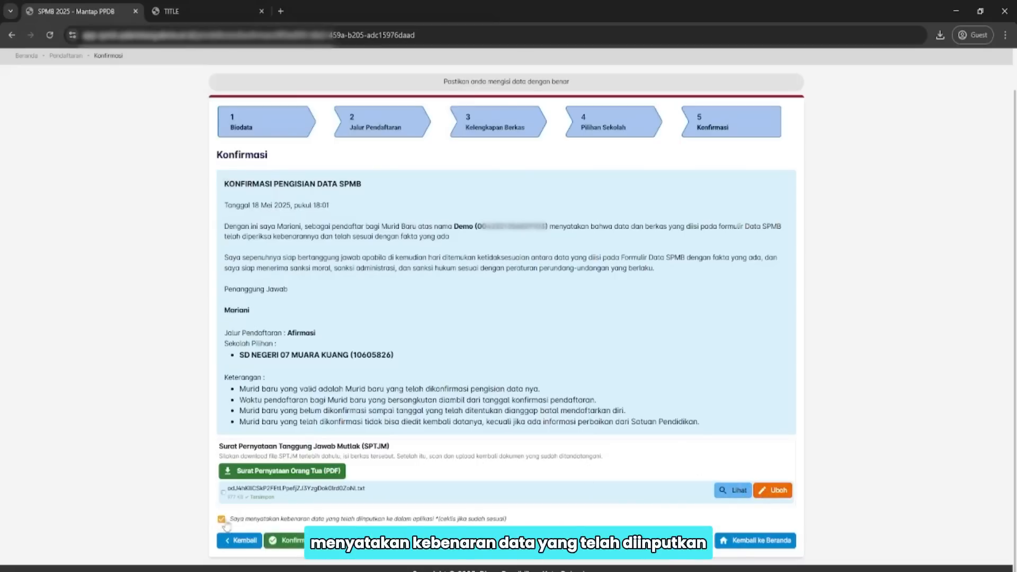
{"action": "left_click", "coordinate": [291, 545]}
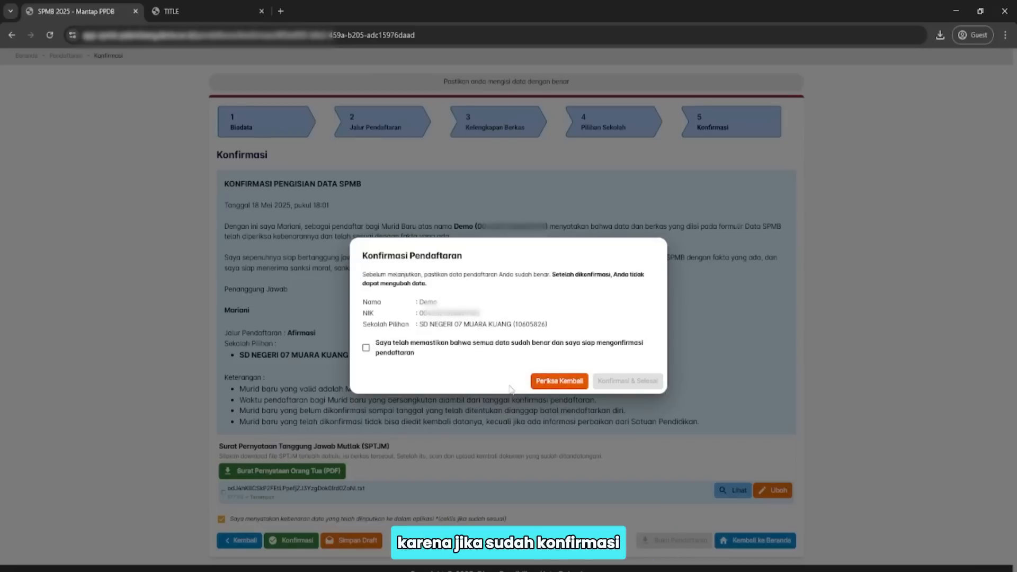
Tick the agreement in the Konfirmasi Pendaftaran dialog and choose Konfirmasi & Selesai.
{"action": "left_click", "coordinate": [543, 381]}
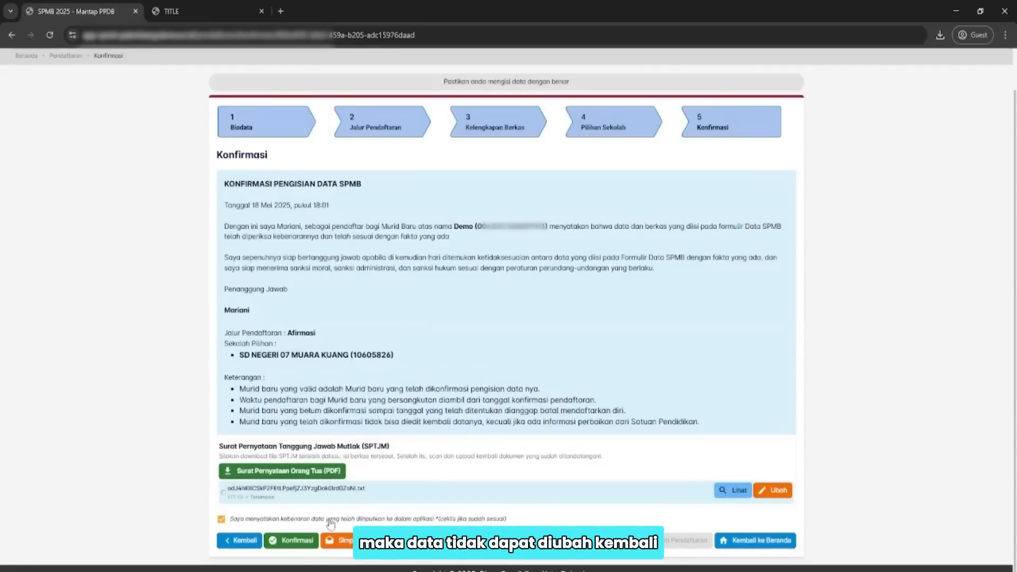
{"action": "left_click", "coordinate": [305, 541]}
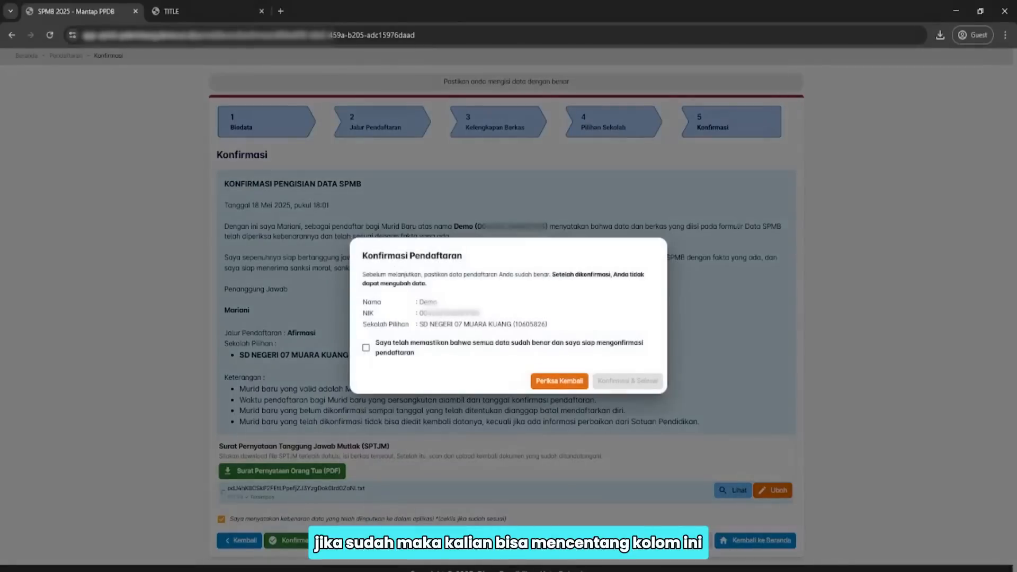
{"action": "left_click", "coordinate": [366, 349]}
{"action": "left_click", "coordinate": [617, 385]}
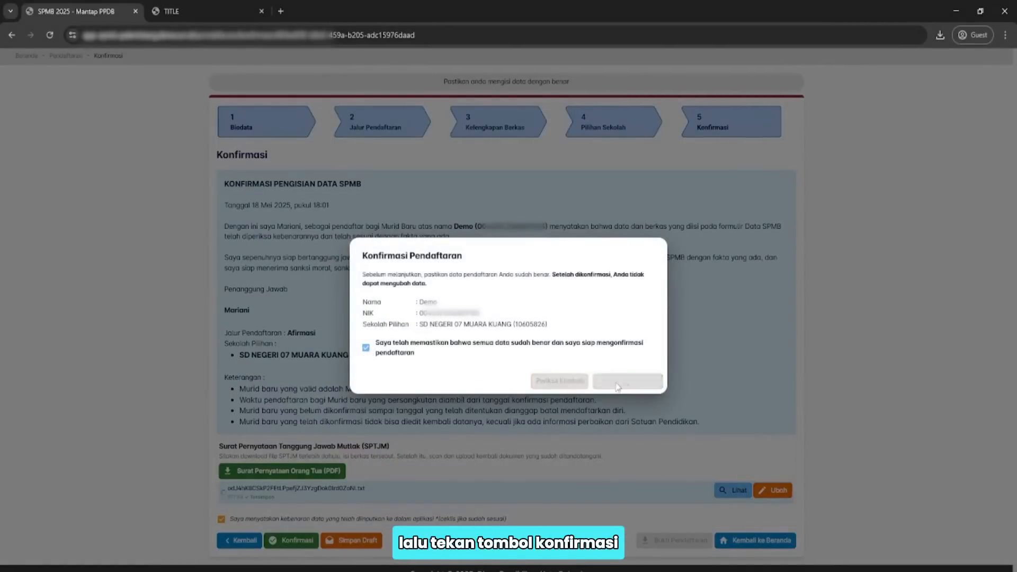
{"action": "scroll", "coordinate": [572, 361], "scroll_direction": "down", "scroll_amount": 1}
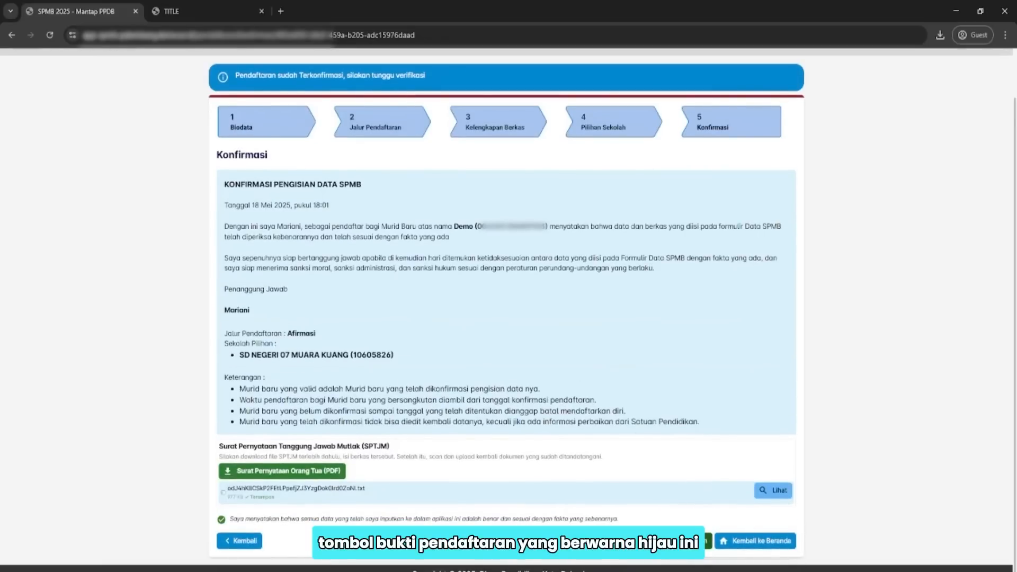
Open the Bukti Pendaftaran, then check the dashboard's TERKONFIRMASI status for SD NEGERI 07 MUARA KUANG.
{"action": "left_click", "coordinate": [673, 545]}
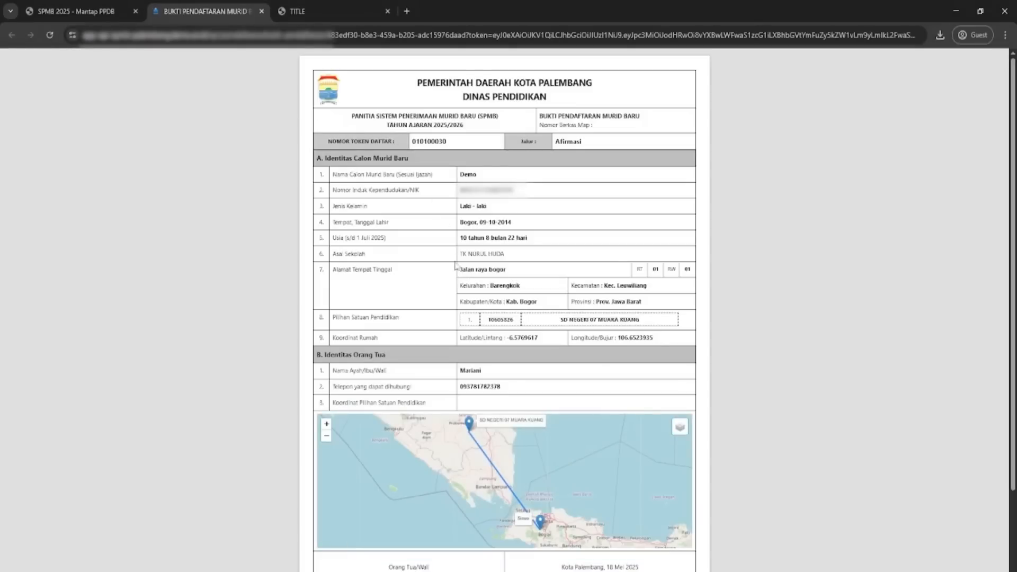
{"action": "left_click", "coordinate": [88, 11]}
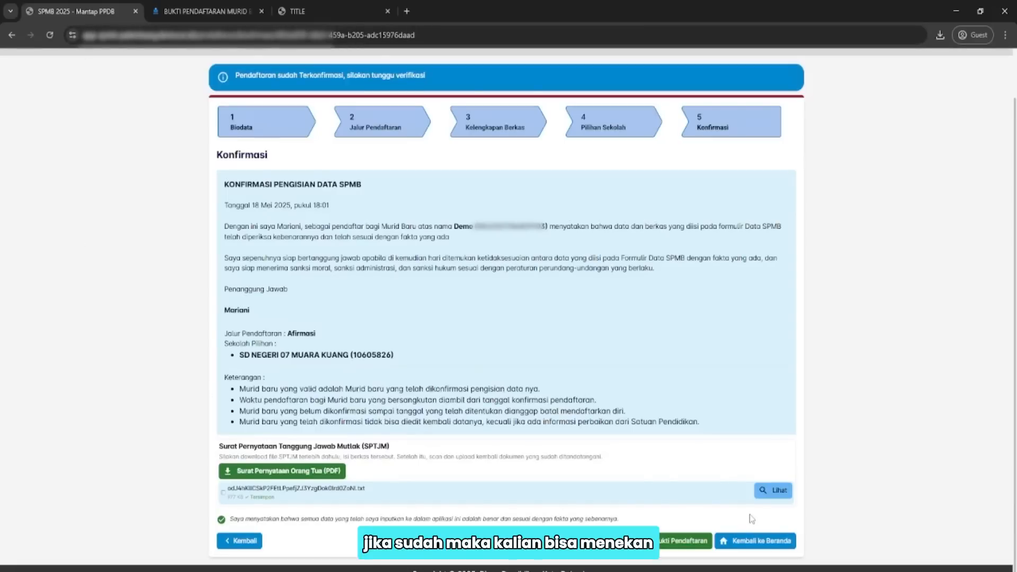
{"action": "left_click", "coordinate": [758, 541]}
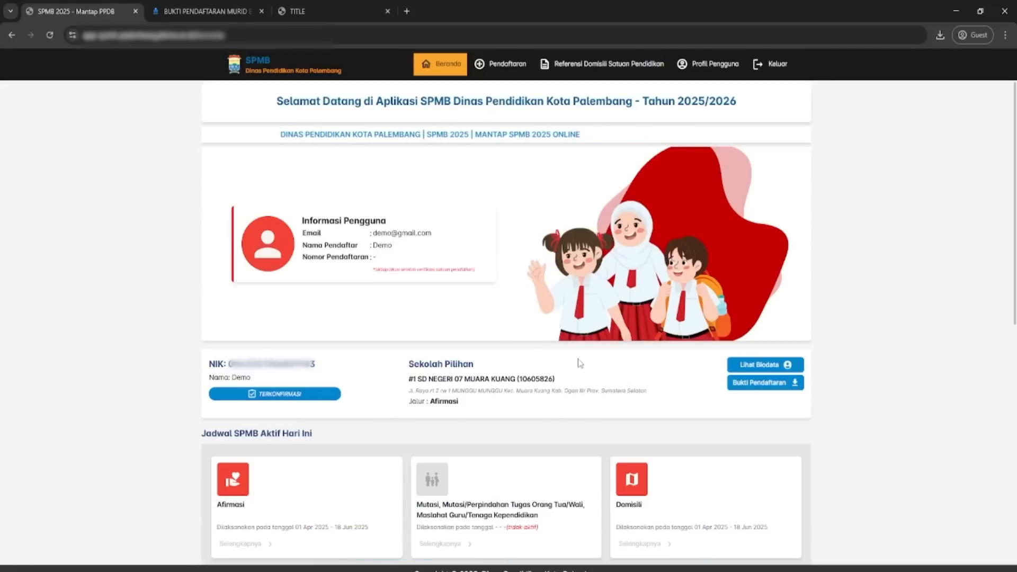
{"action": "scroll", "coordinate": [551, 368], "scroll_direction": "down", "scroll_amount": 2}
{"action": "scroll", "coordinate": [548, 371], "scroll_direction": "down", "scroll_amount": 6}
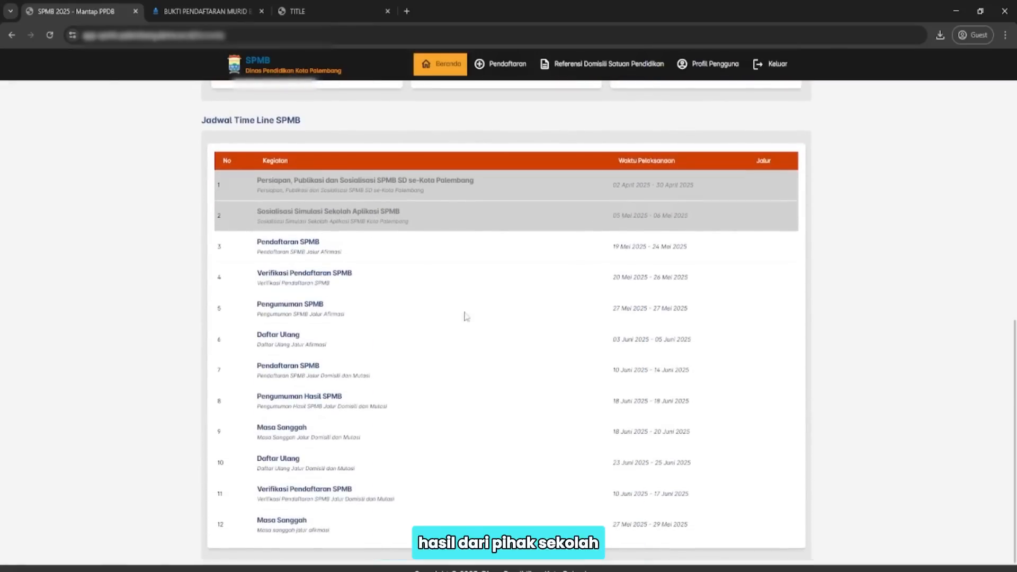
{"action": "scroll", "coordinate": [436, 389], "scroll_direction": "up", "scroll_amount": 8}
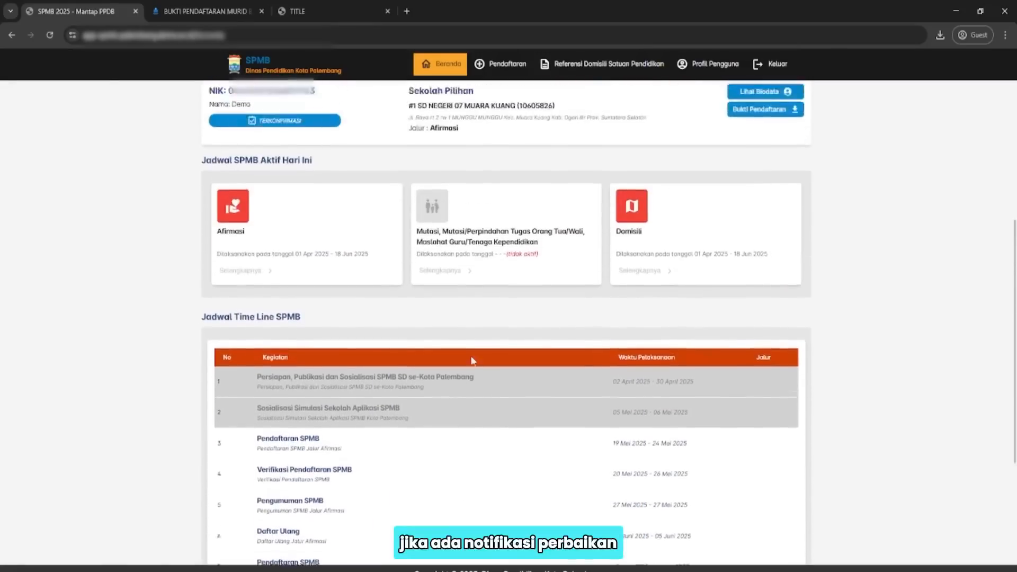